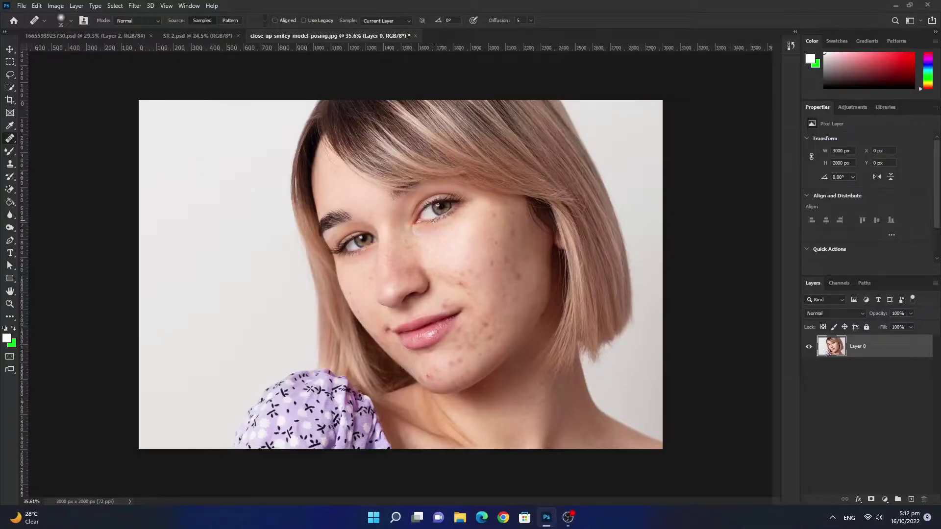
Duplicate Layer 0 and rename the copy 'Blemish removed'.
scroll(400, 274, down, 2)
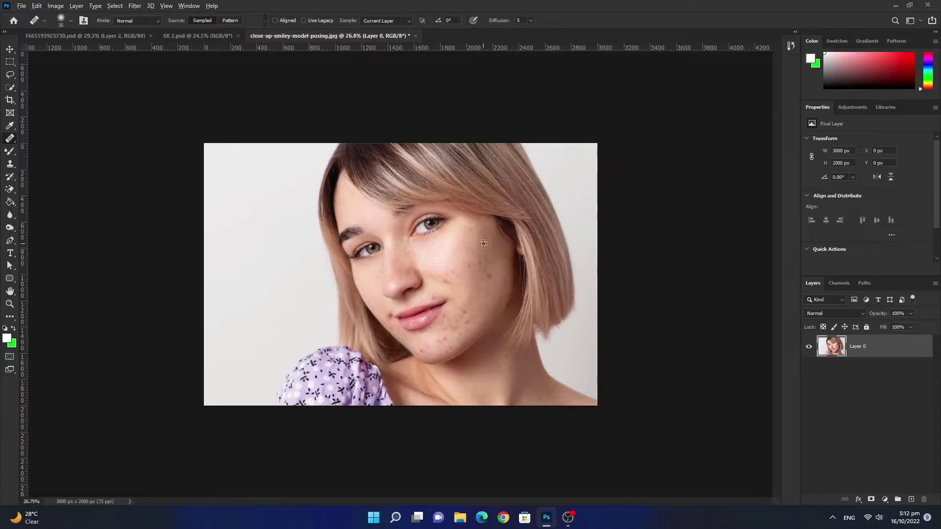
key(v)
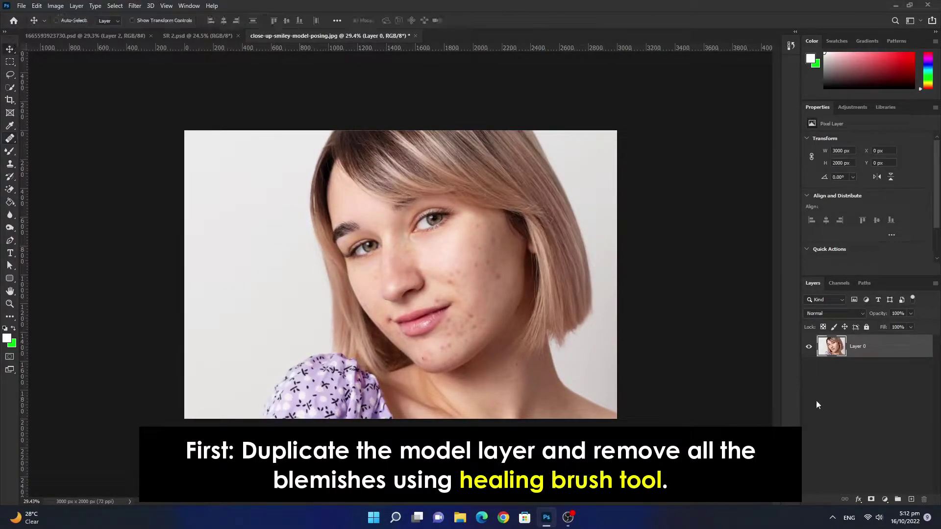
key(ctrl)
key(ctrl+j)
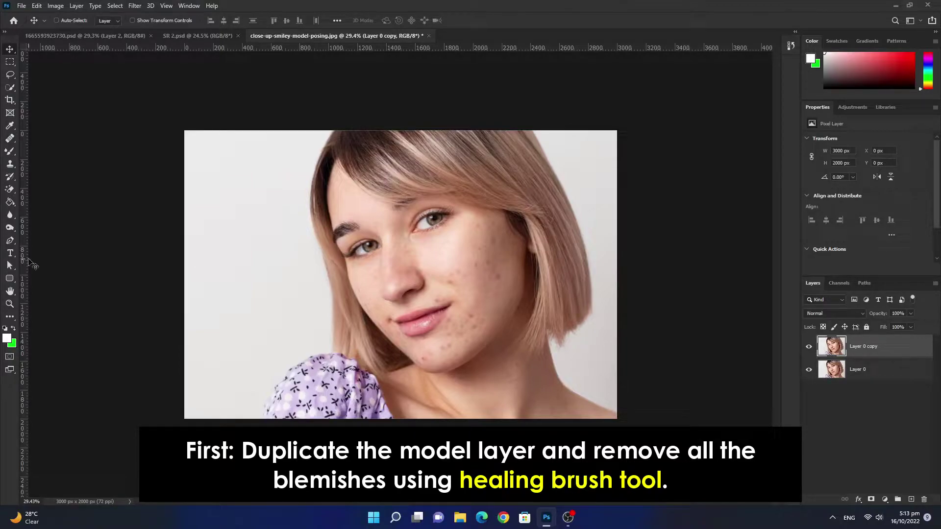
double_click(862, 347)
text(Blemish rem)
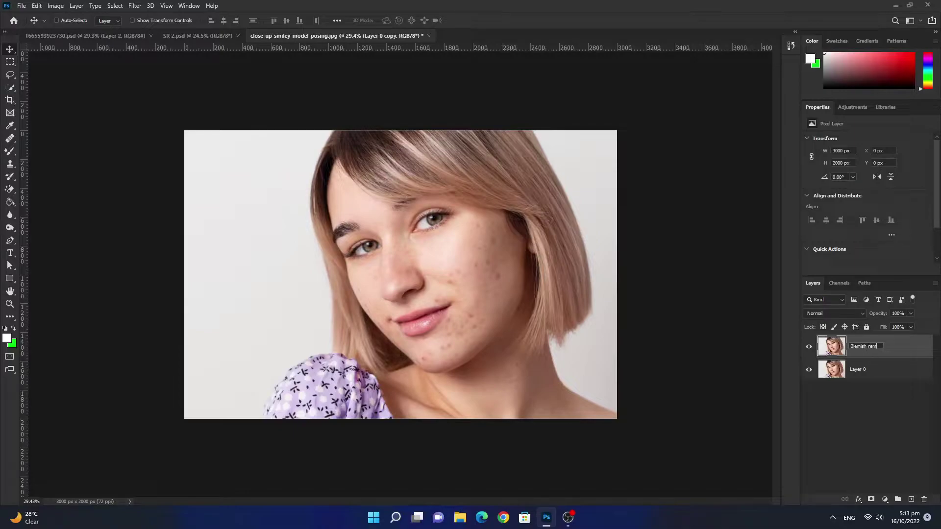
text(oved)
key(Return)
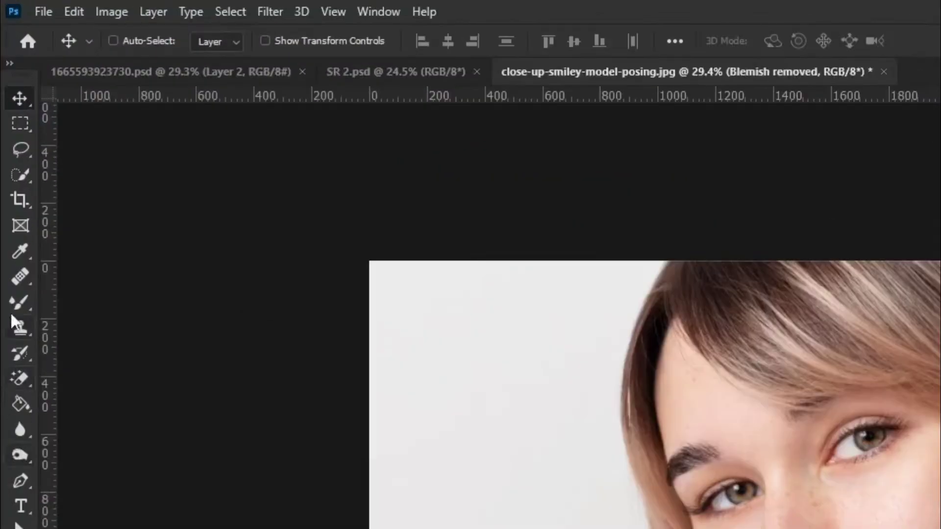
Switch to the Healing Brush Tool and adjust its brush size.
click(10, 139)
right_click(20, 281)
click(78, 295)
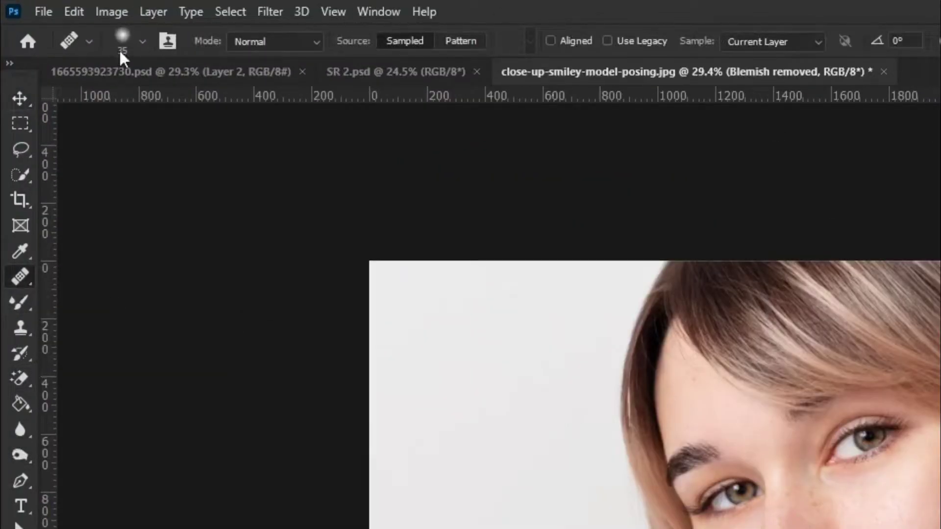
click(141, 41)
click(616, 157)
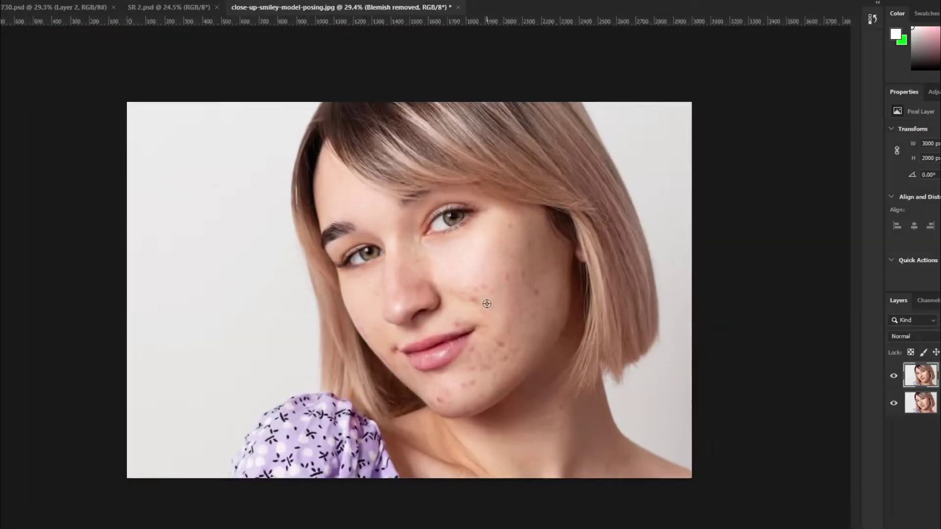
Zoom in and heal the blemishes on the forehead and above the left eyebrow.
scroll(557, 272, up, 5)
scroll(557, 271, up, 3)
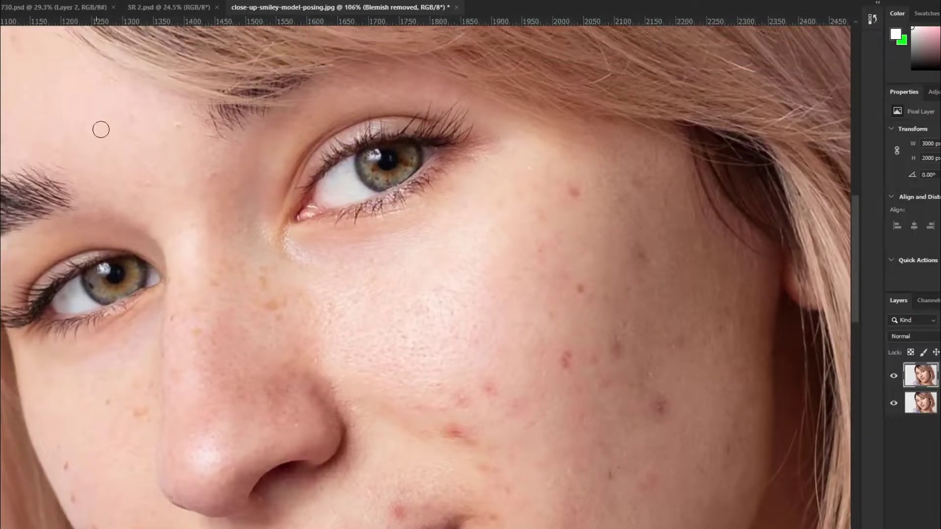
drag(470, 142, 567, 311)
scroll(573, 298, up, 2)
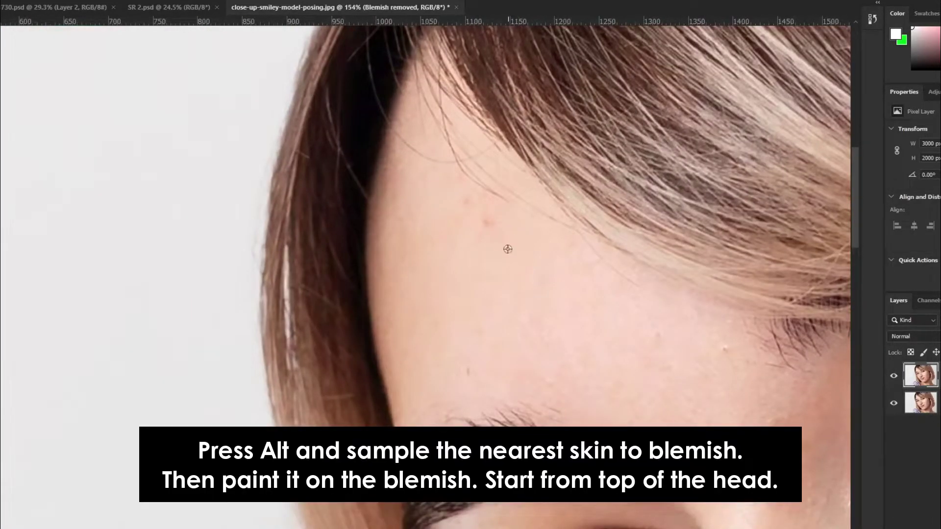
alt+click(509, 248)
click(488, 222)
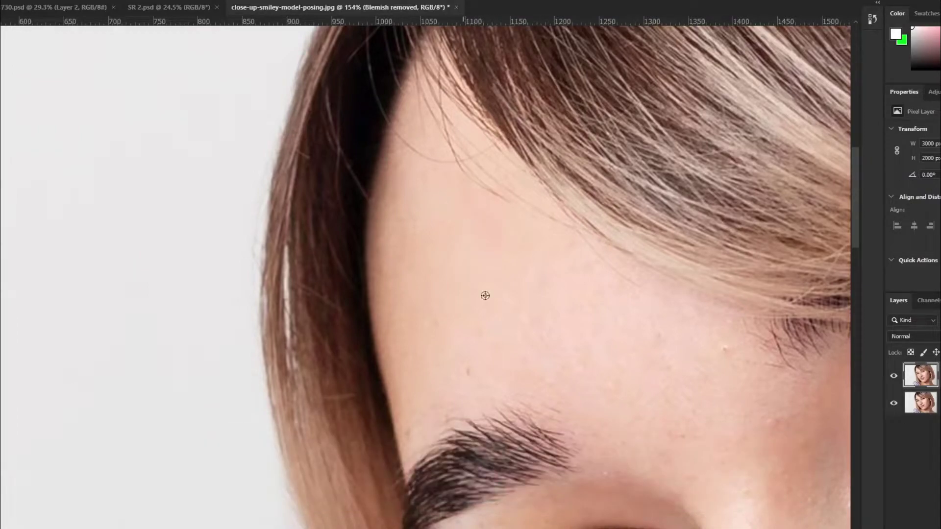
alt+click(470, 383)
click(467, 374)
click(719, 347)
drag(687, 378, 563, 214)
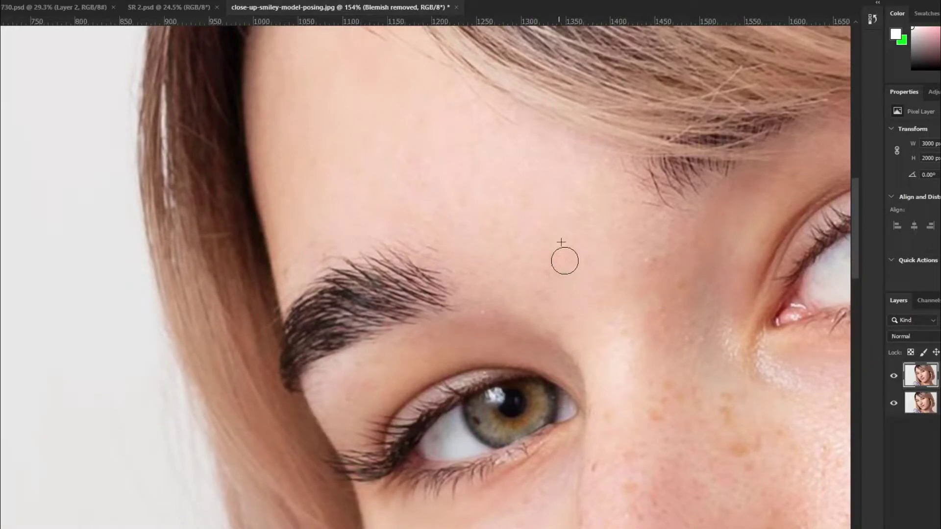
Heal the orange freckle and spots on and beside the nose bridge.
scroll(623, 245, left, 5)
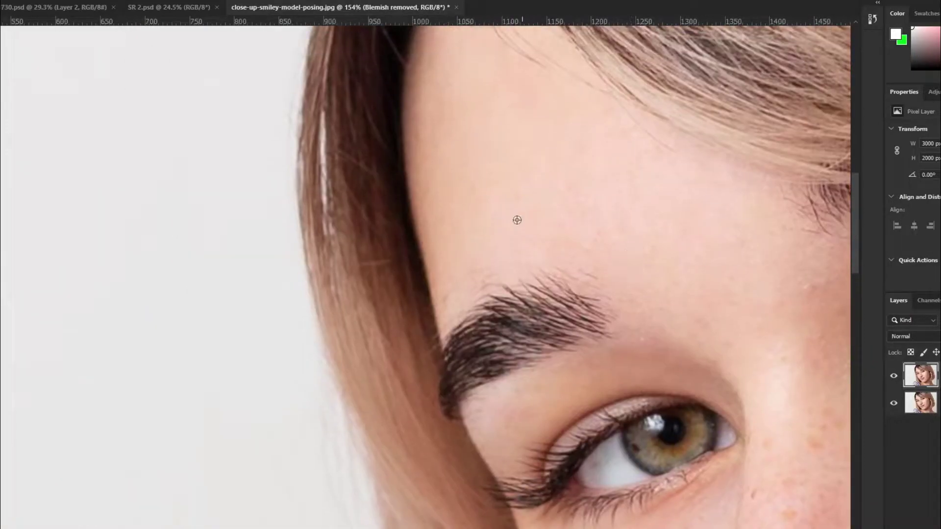
drag(496, 204, 274, 10)
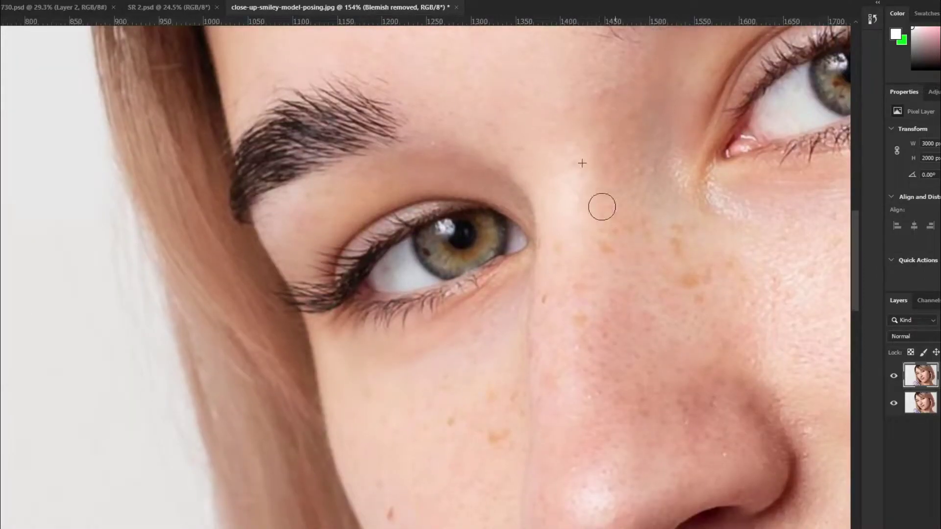
click(603, 244)
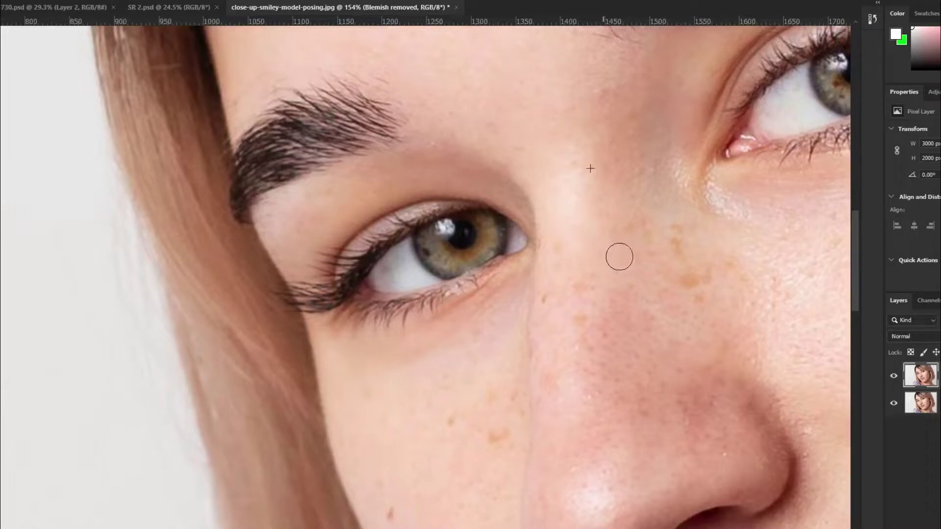
click(554, 253)
click(634, 117)
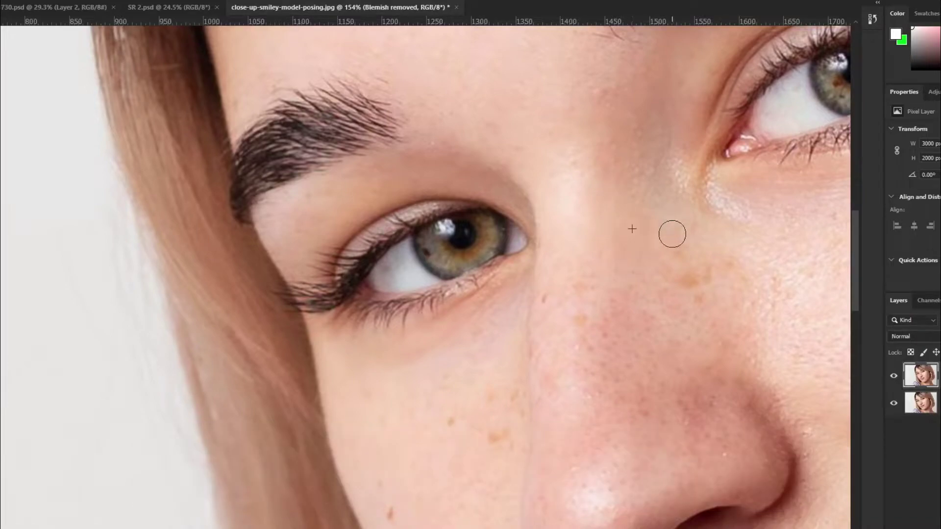
drag(672, 233, 559, 196)
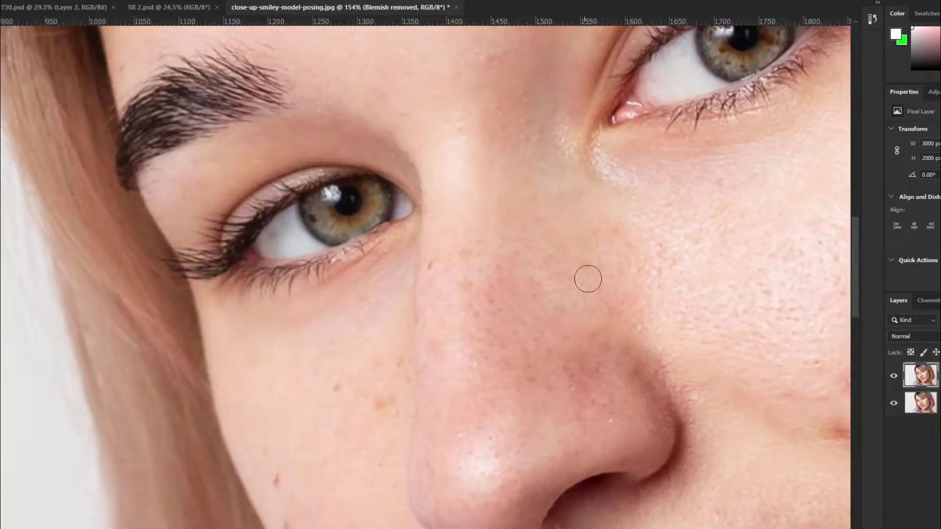
click(464, 287)
alt+click(430, 277)
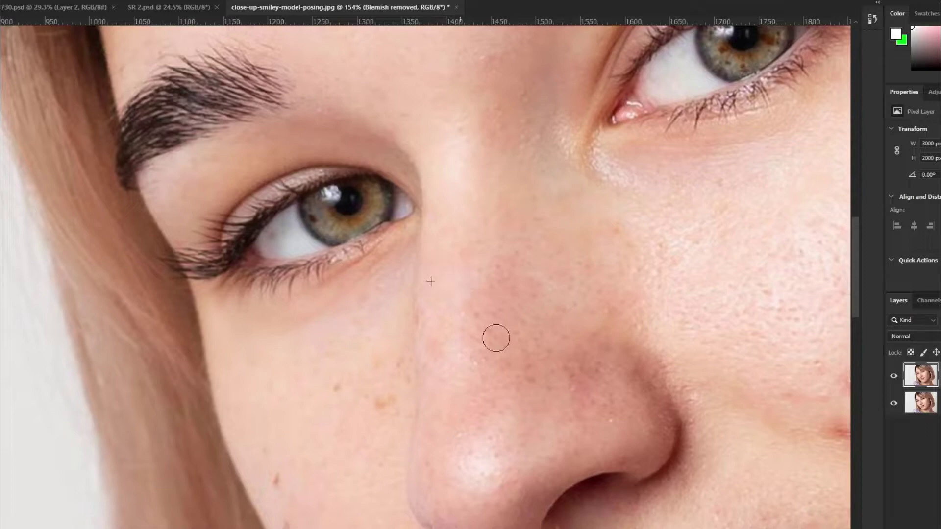
Heal the blemishes on the cheek below the eye and below the mouth corner.
drag(435, 273, 502, 202)
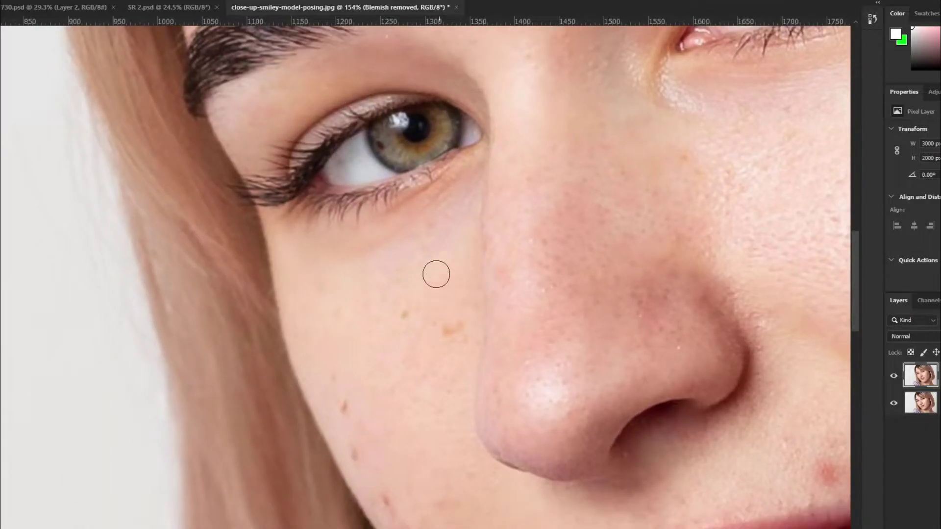
click(450, 329)
click(406, 315)
click(346, 406)
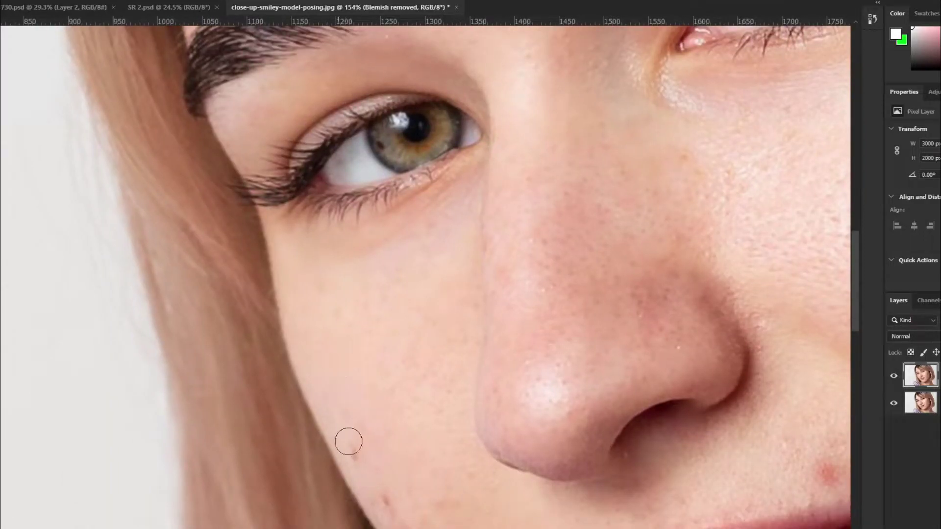
drag(391, 511, 417, 320)
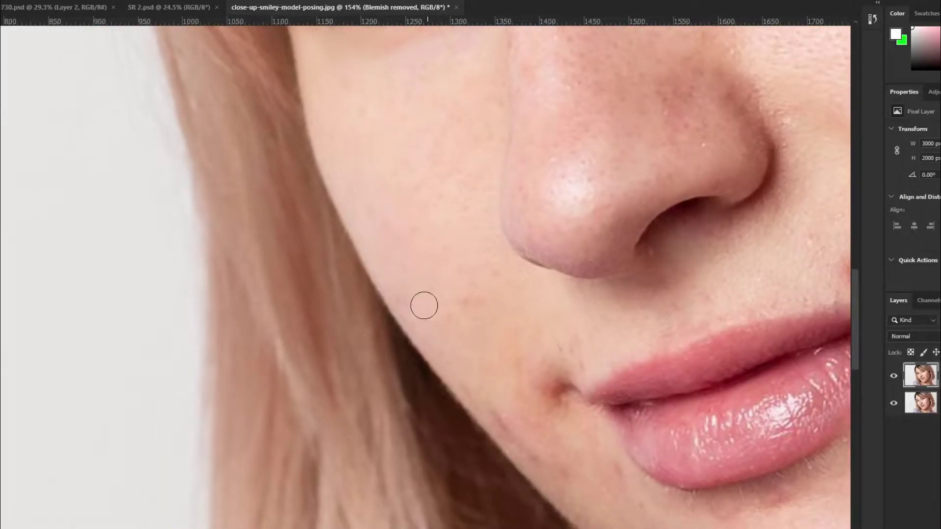
click(508, 427)
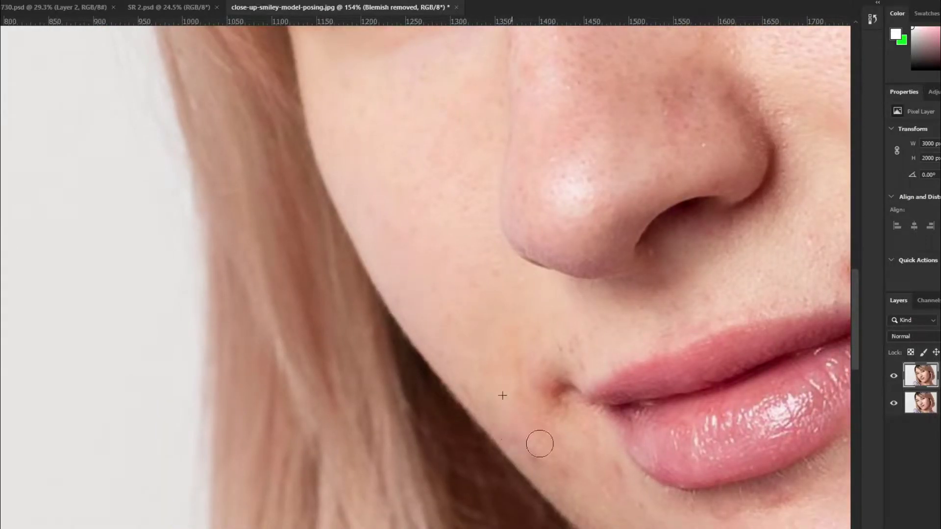
scroll(559, 363, down, 2)
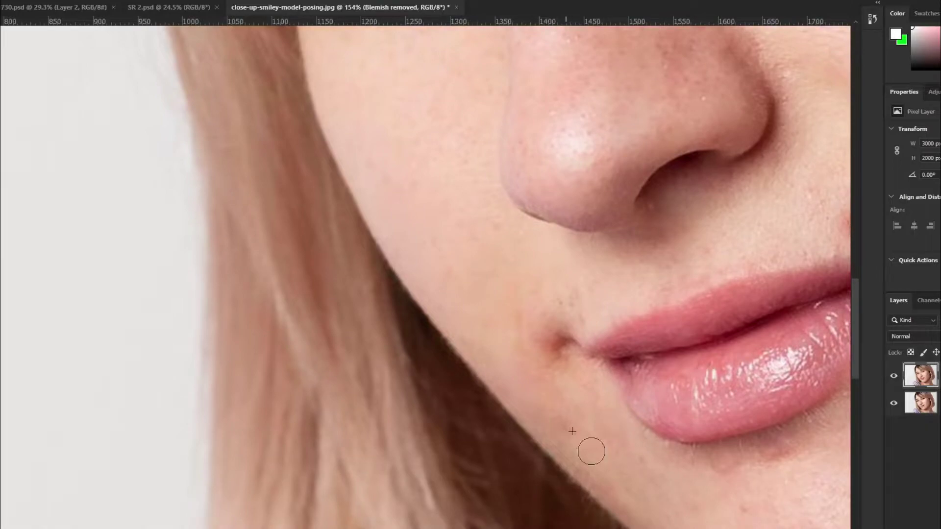
scroll(591, 451, down, 5)
Heal the dark and red blemishes on the chin, lower cheek and beside the mouth corner.
scroll(412, 294, up, 5)
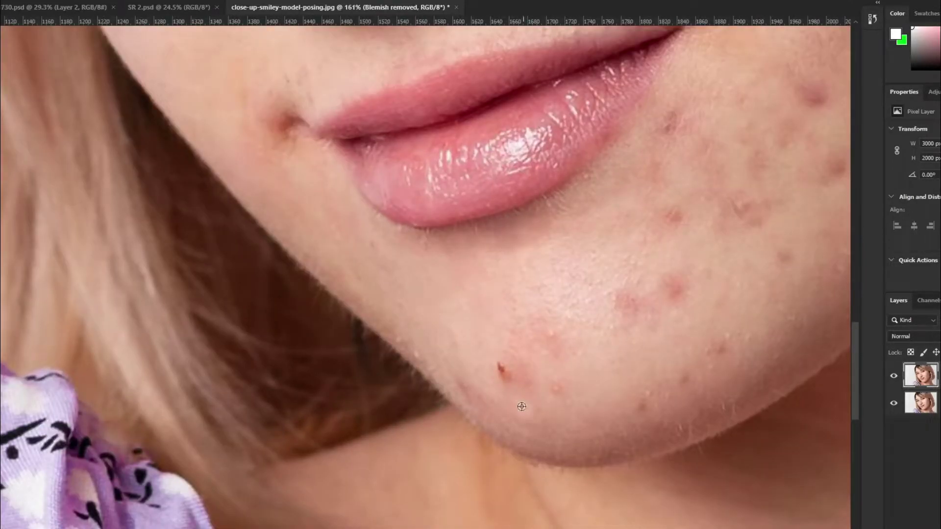
click(500, 370)
click(554, 391)
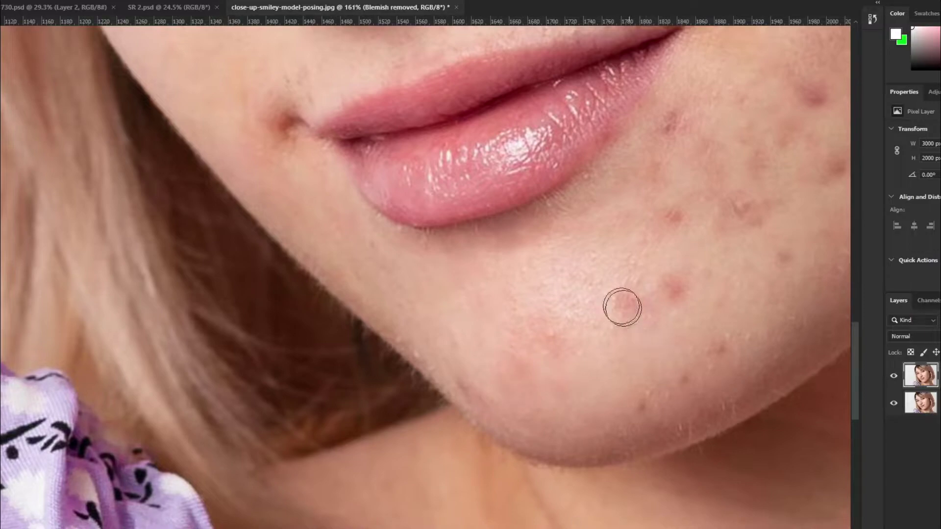
click(623, 308)
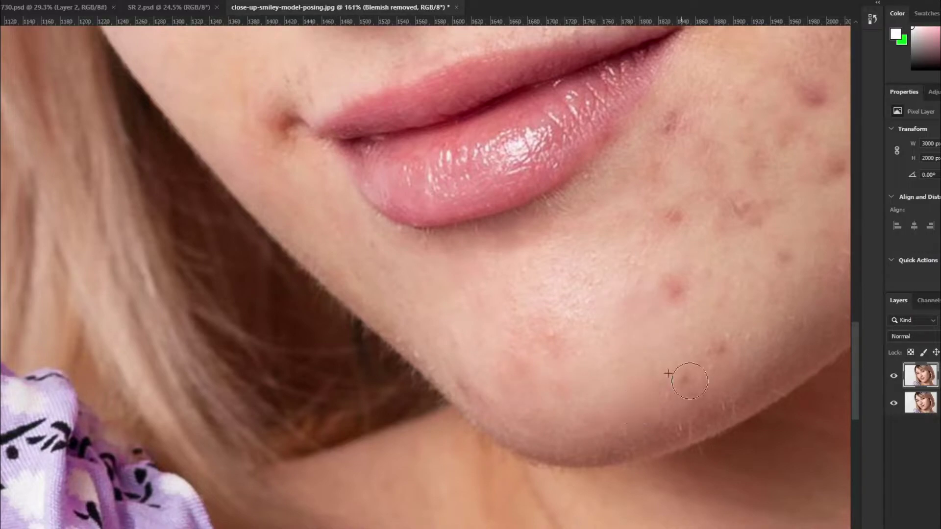
click(681, 280)
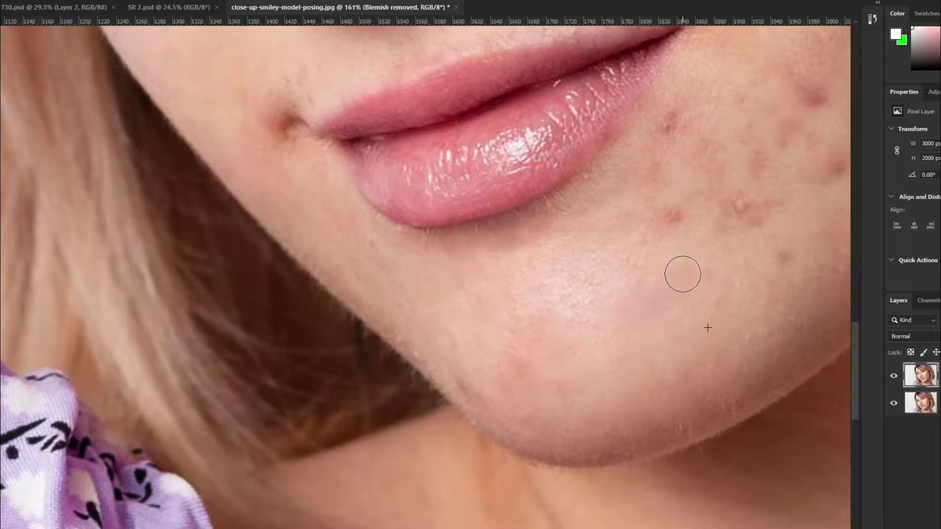
click(675, 216)
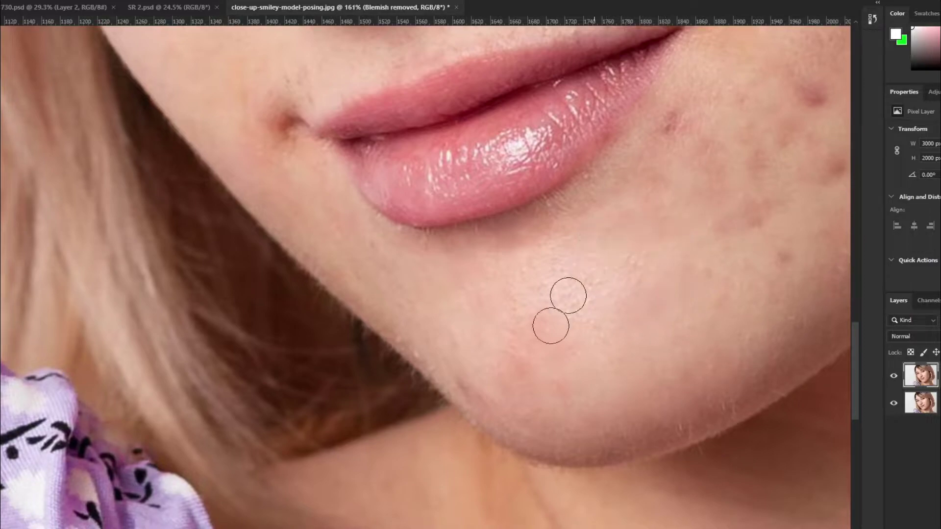
scroll(575, 304, right, 3)
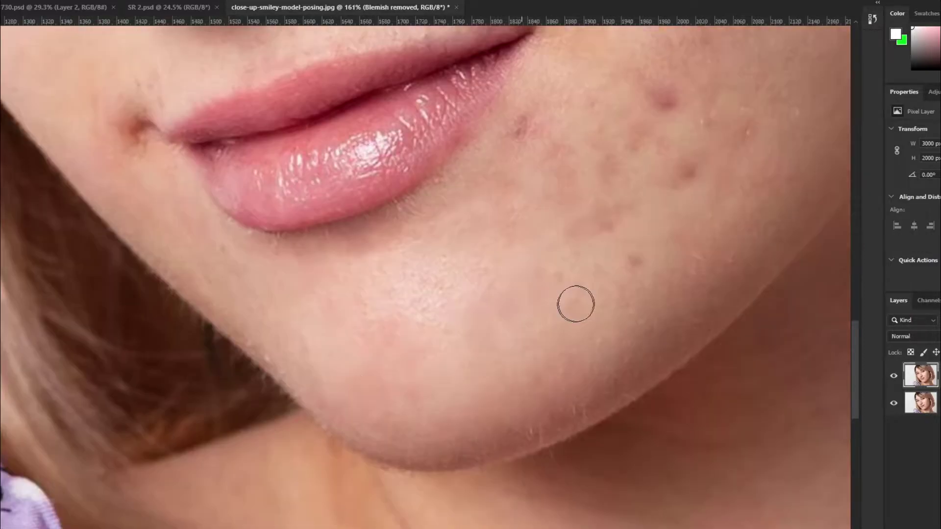
click(633, 259)
click(687, 172)
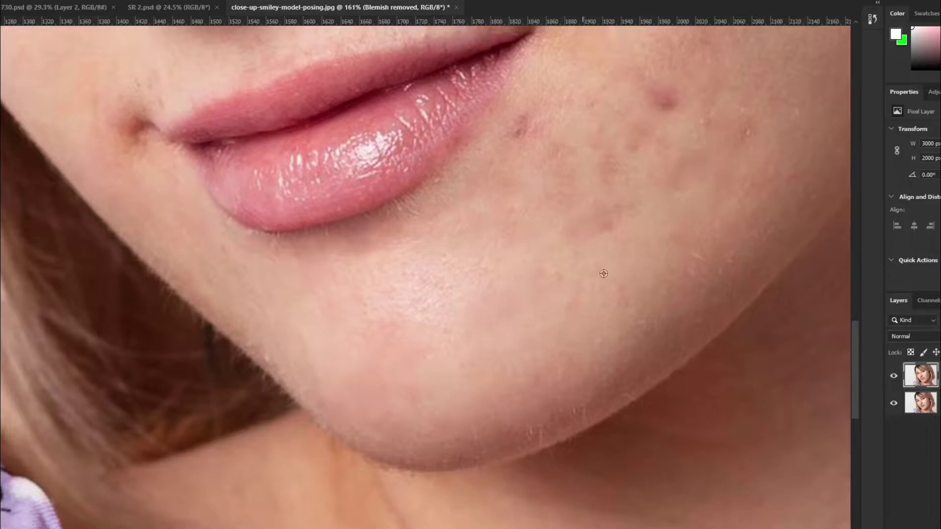
click(612, 215)
click(609, 168)
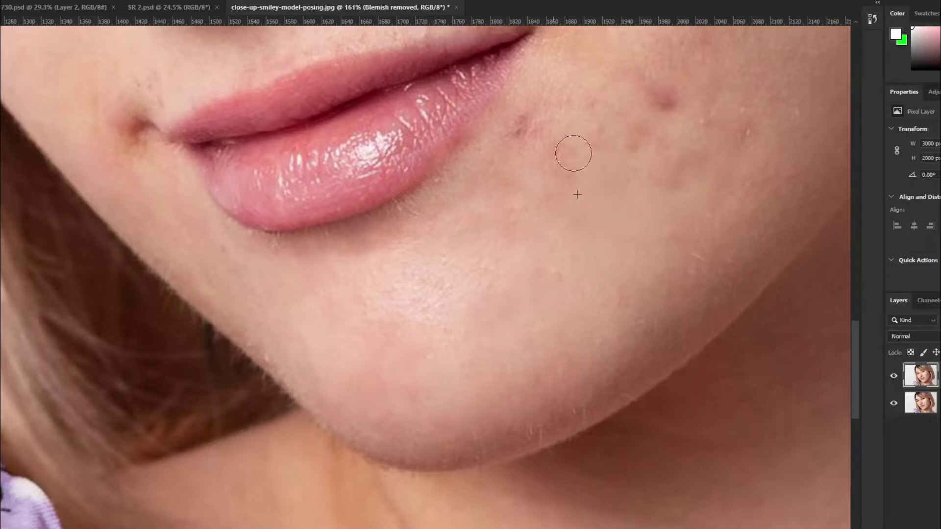
click(521, 125)
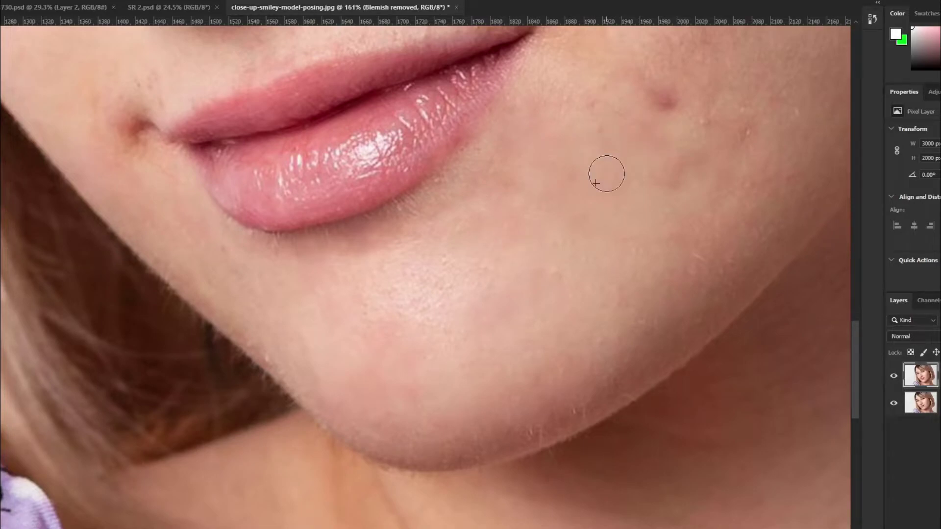
click(650, 104)
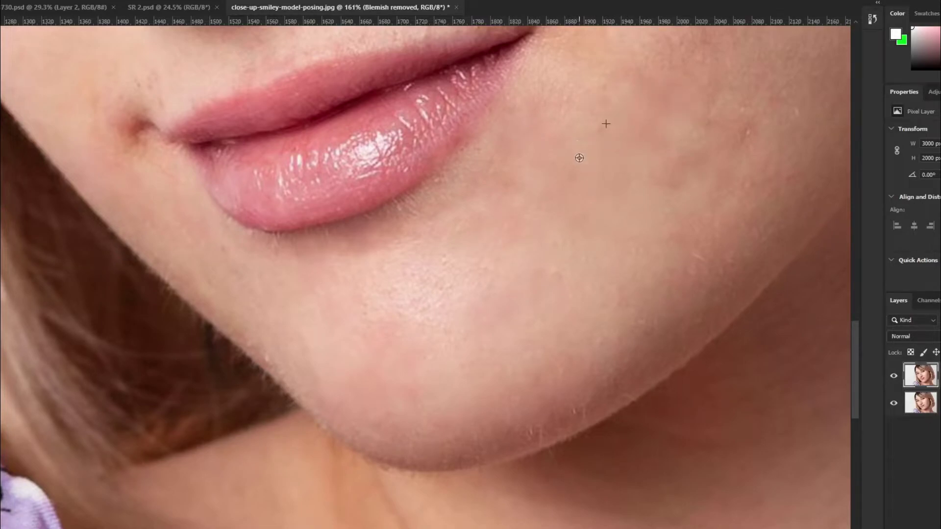
Heal the red spots above the upper lip, near the smile line and on the upper cheek.
drag(695, 115, 611, 241)
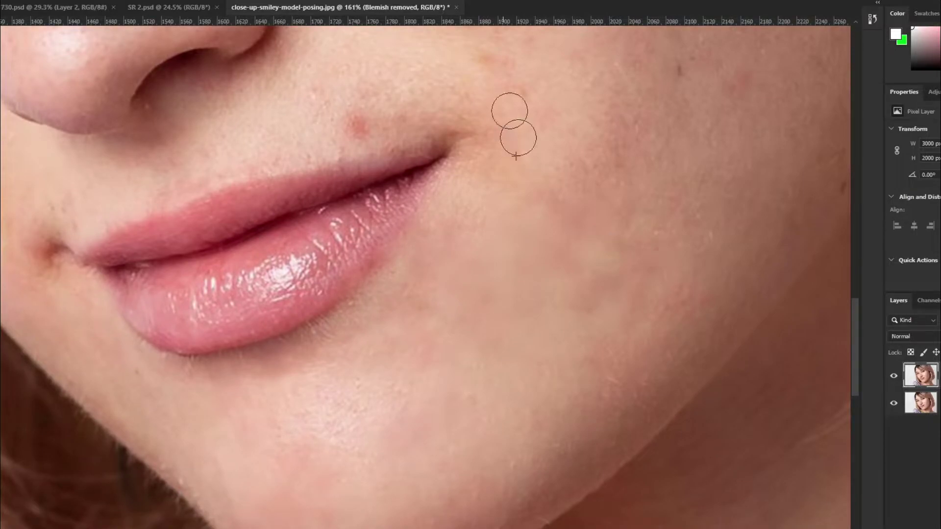
click(357, 125)
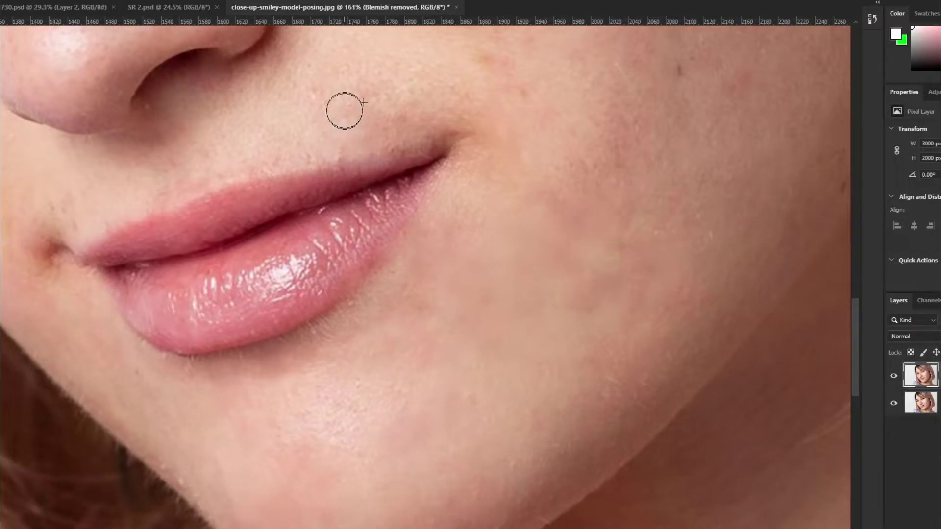
drag(496, 169, 365, 301)
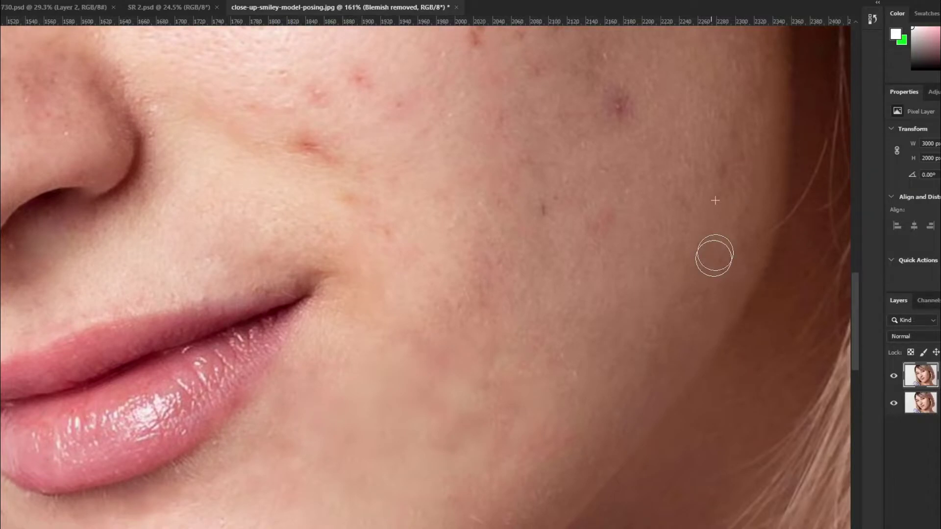
drag(618, 104, 775, 143)
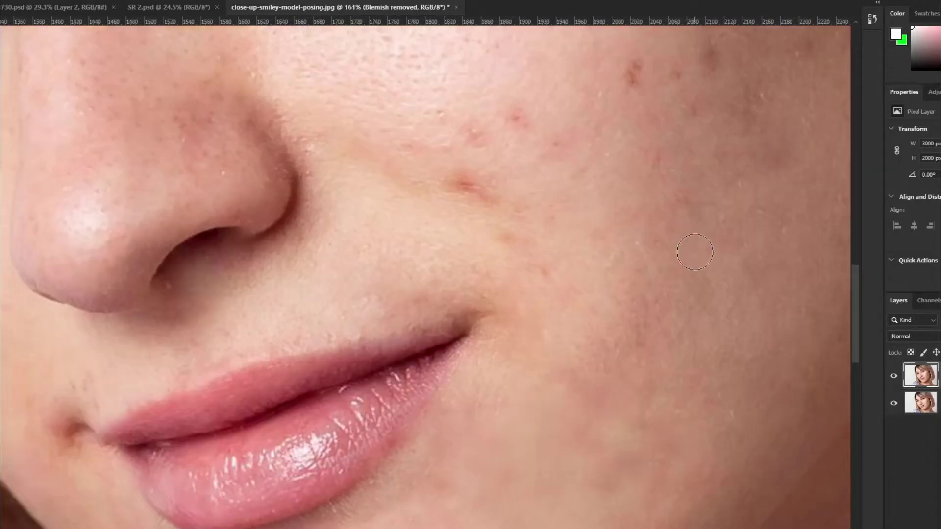
click(509, 241)
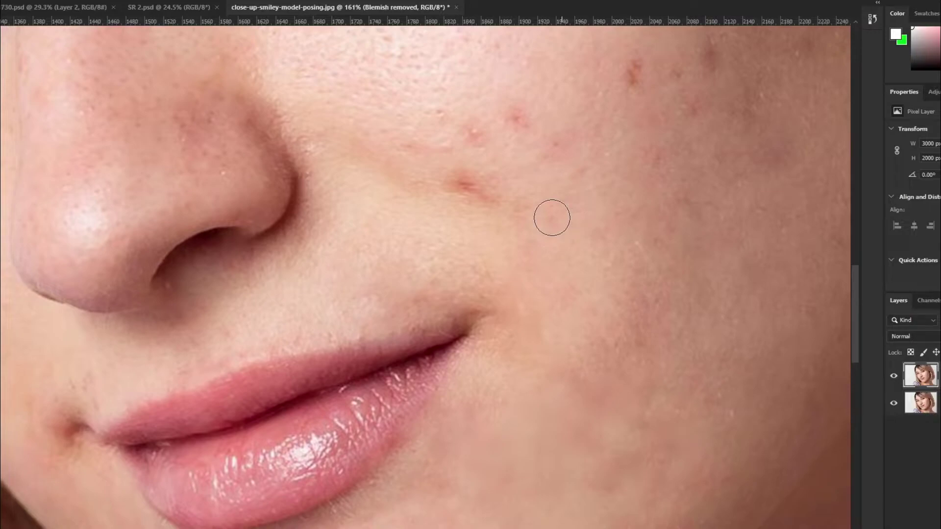
click(470, 186)
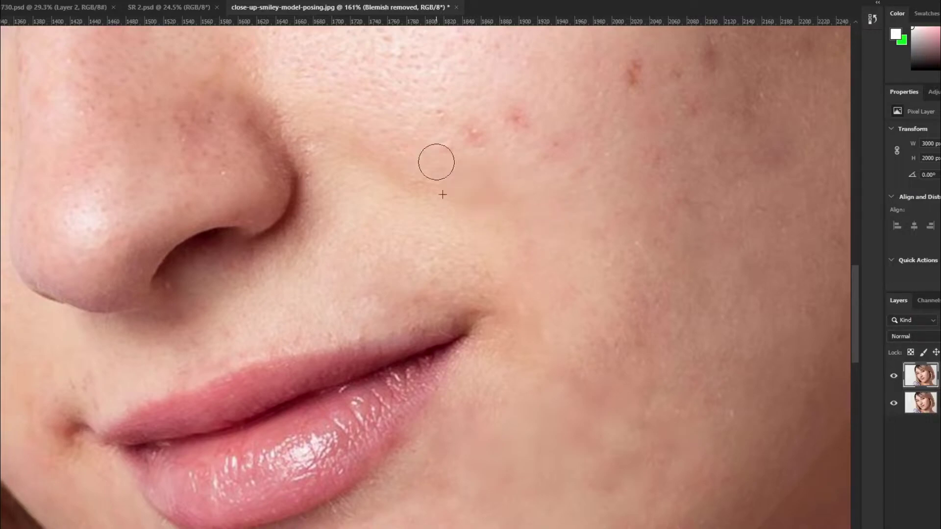
click(476, 131)
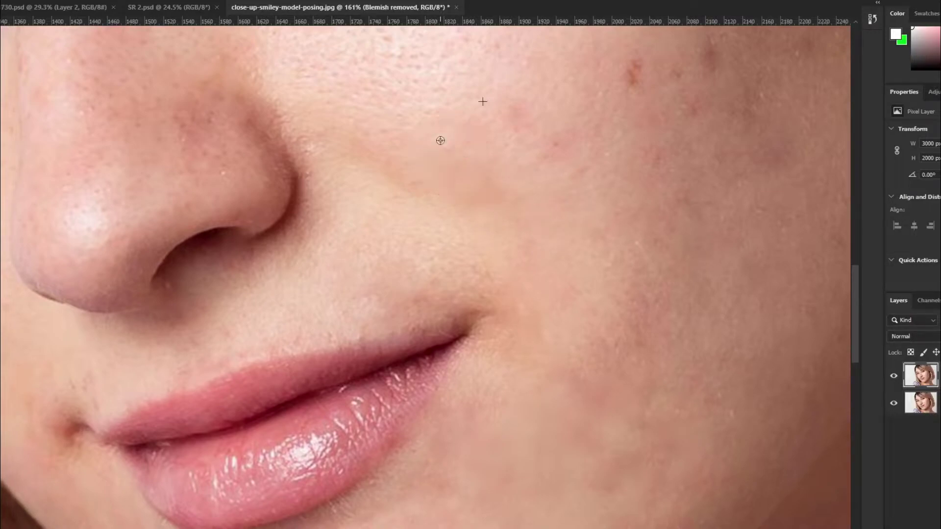
click(635, 72)
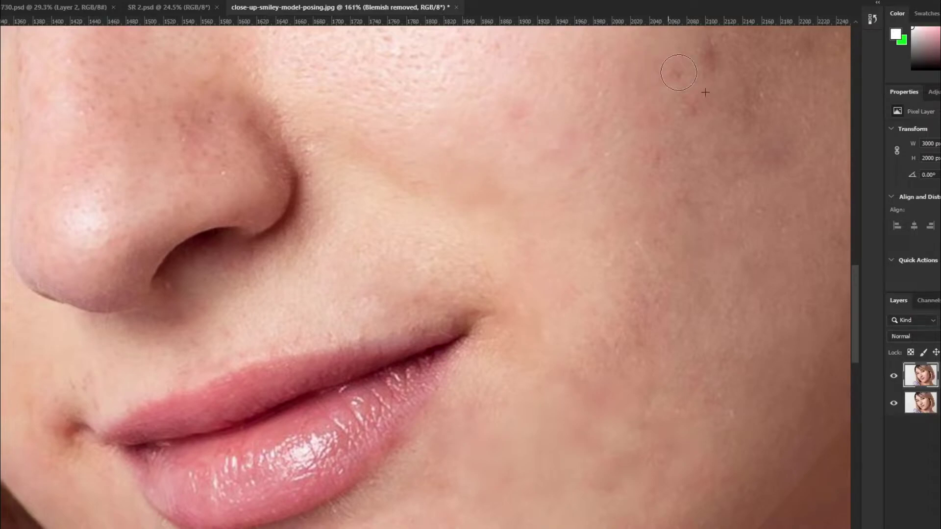
Heal the remaining red spots on the outer and upper cheek, then review the result.
drag(679, 72, 583, 186)
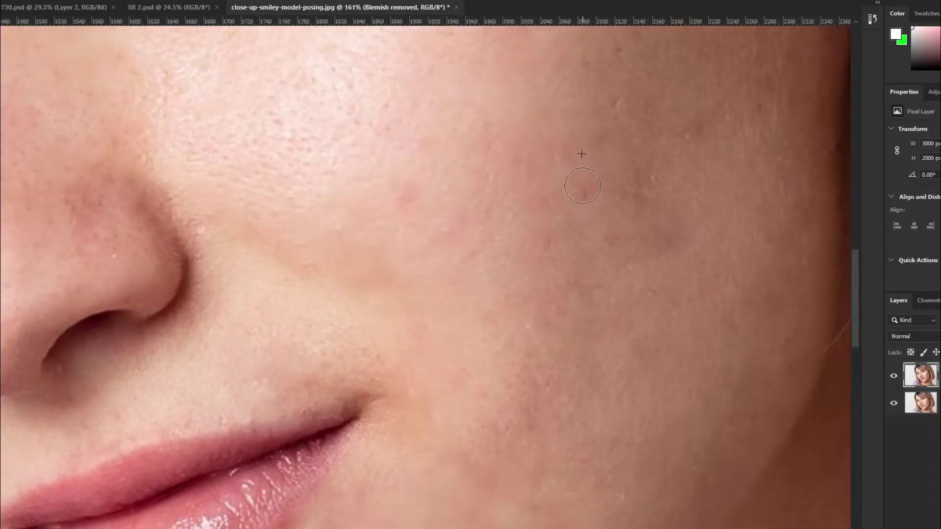
click(583, 186)
scroll(560, 186, down, 3)
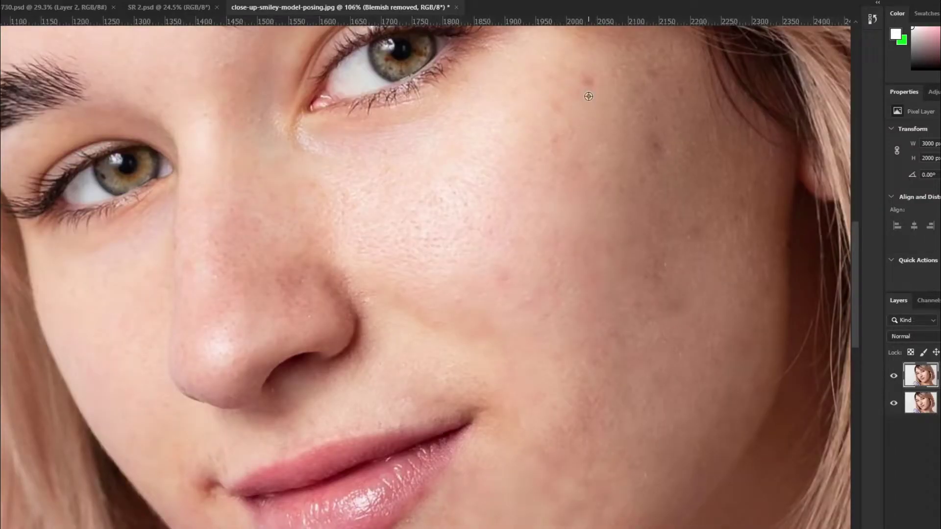
scroll(628, 172, up, 1)
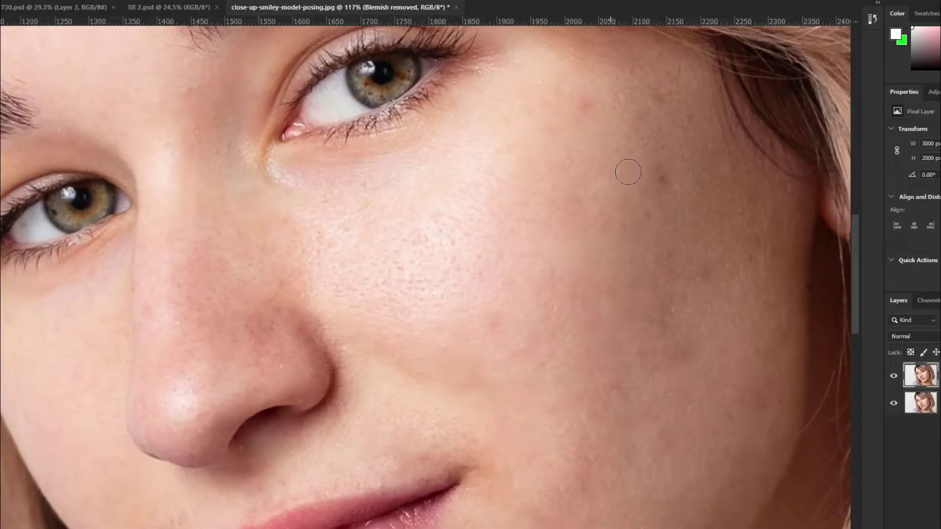
click(587, 104)
scroll(668, 170, down, 2)
scroll(616, 475, up, 2)
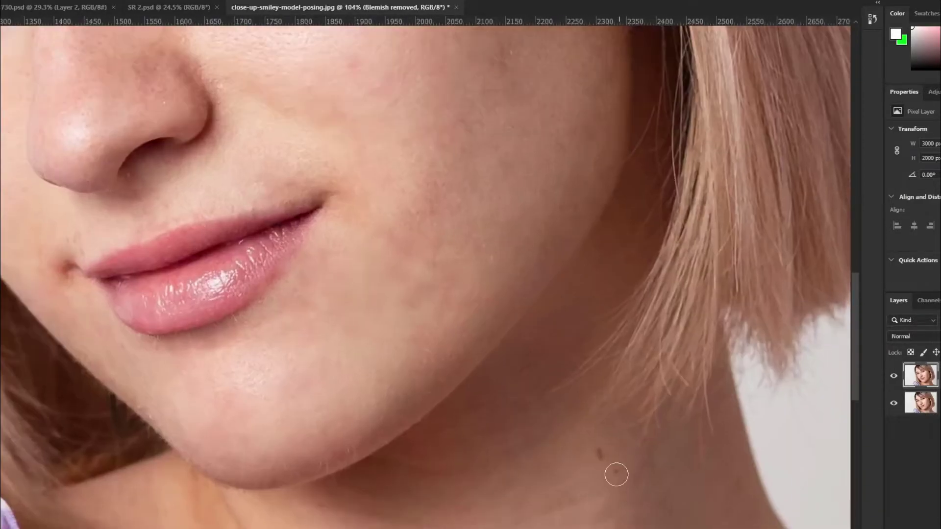
scroll(616, 474, down, 4)
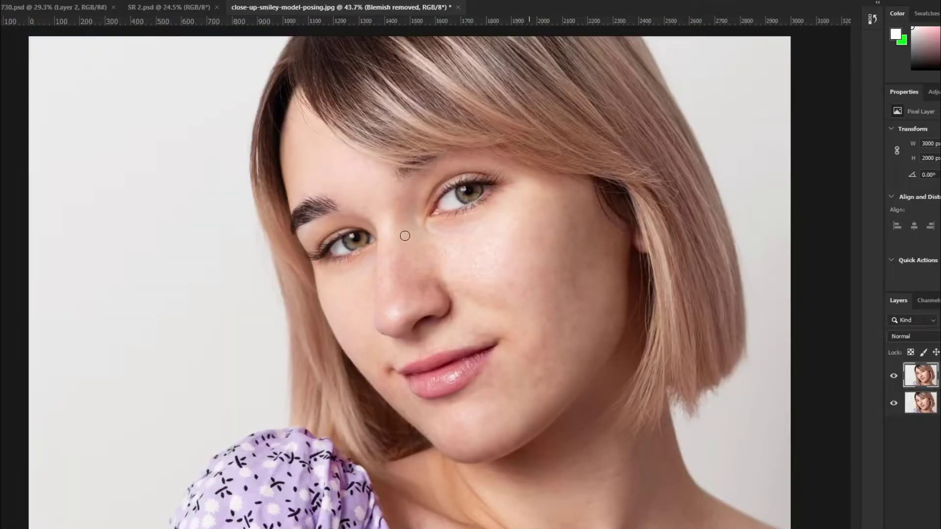
scroll(405, 236, up, 3)
scroll(689, 428, up, 1)
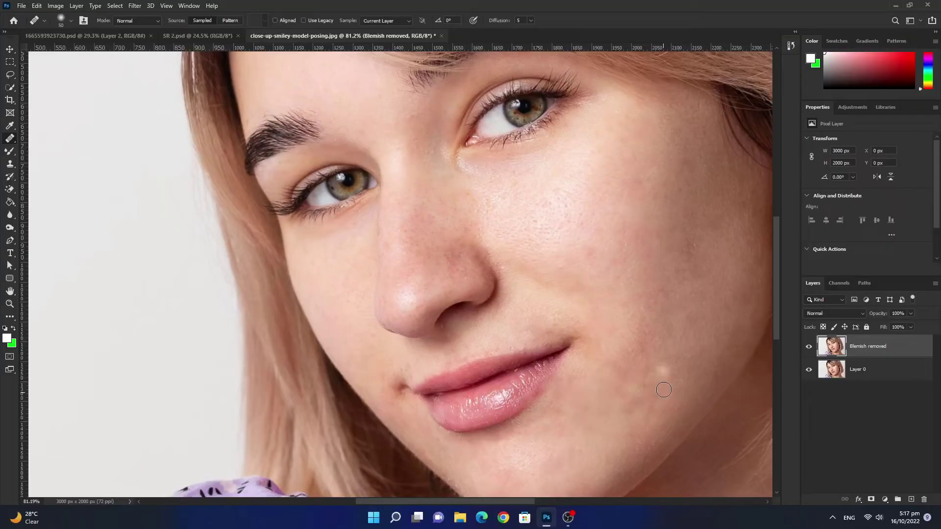
scroll(681, 341, up, 1)
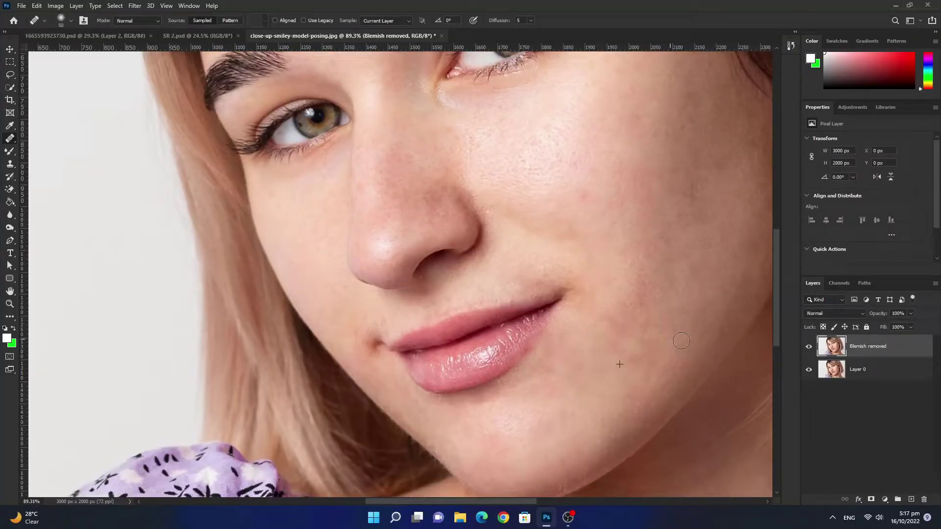
scroll(681, 341, down, 6)
Make two copies of the retouched layer and group them as 'Frequency Separation'.
key(ctrl+j)
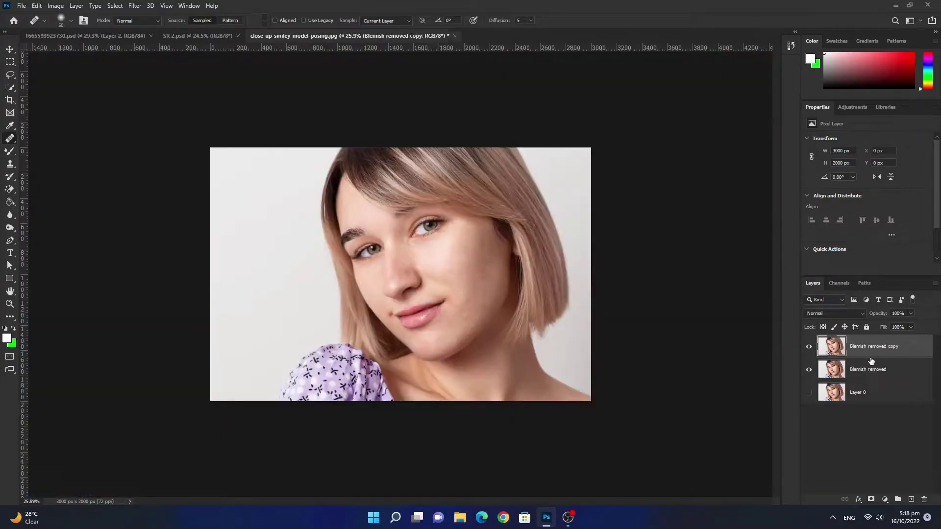
key(ctrl+j)
shift+click(870, 363)
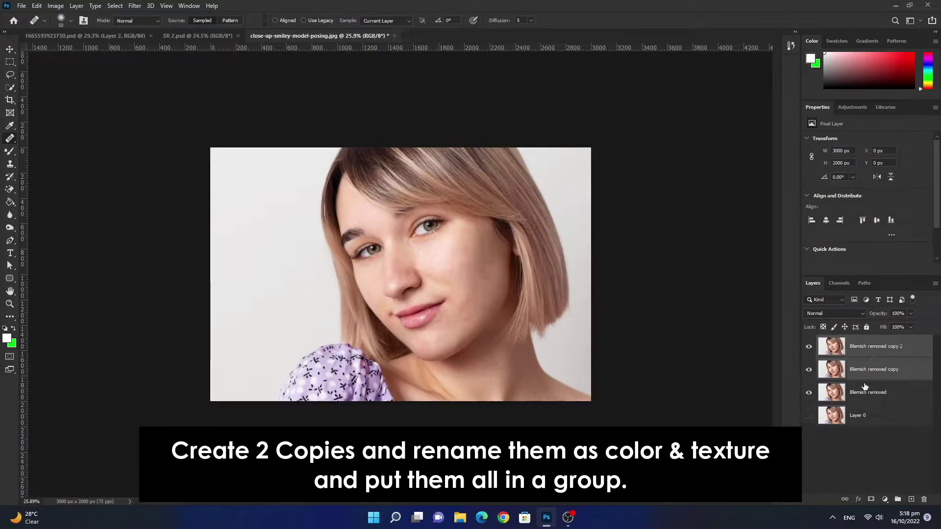
key(ctrl+g)
text(Frequency)
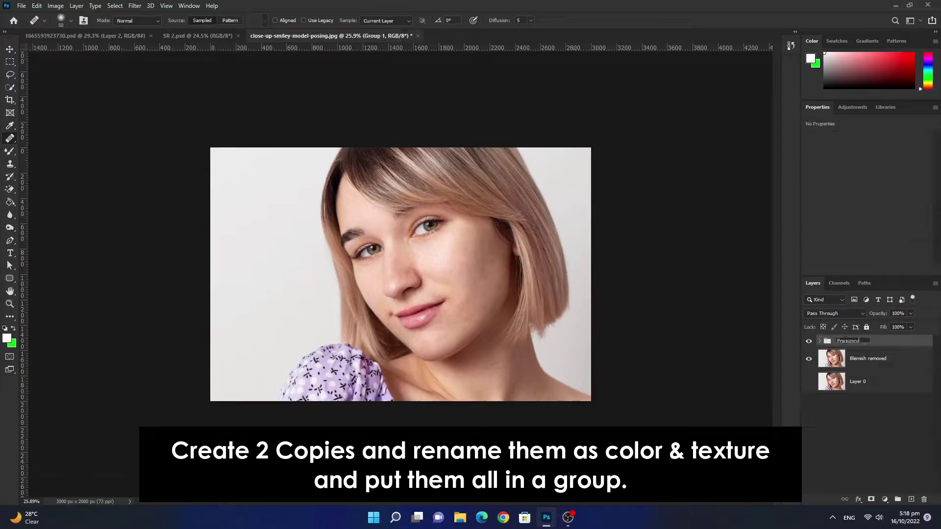
double_click(848, 341)
text(Freq)
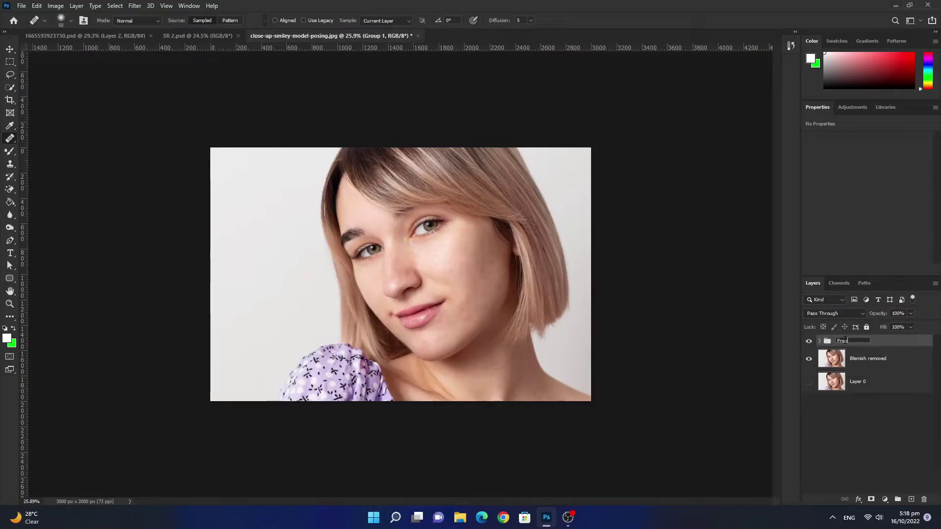
text(uencyuency Separ)
text(ation)
key(Return)
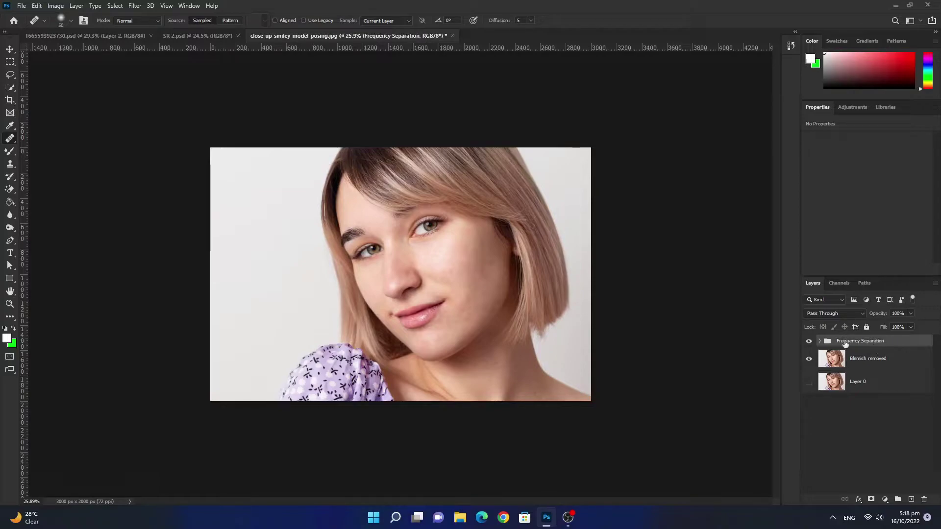
Rename the grouped copies 'color' and 'texture', hide texture, and select color.
click(819, 341)
double_click(880, 382)
text(color)
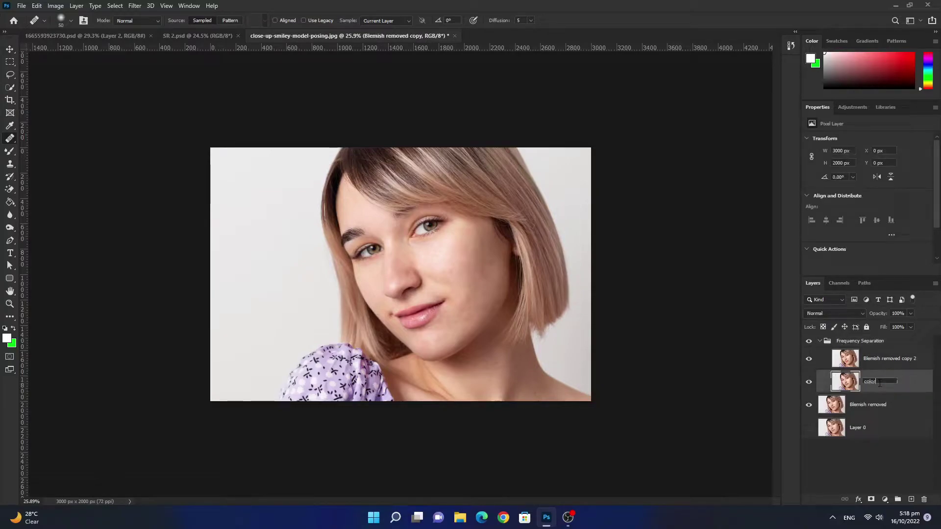
double_click(877, 358)
text(texture)
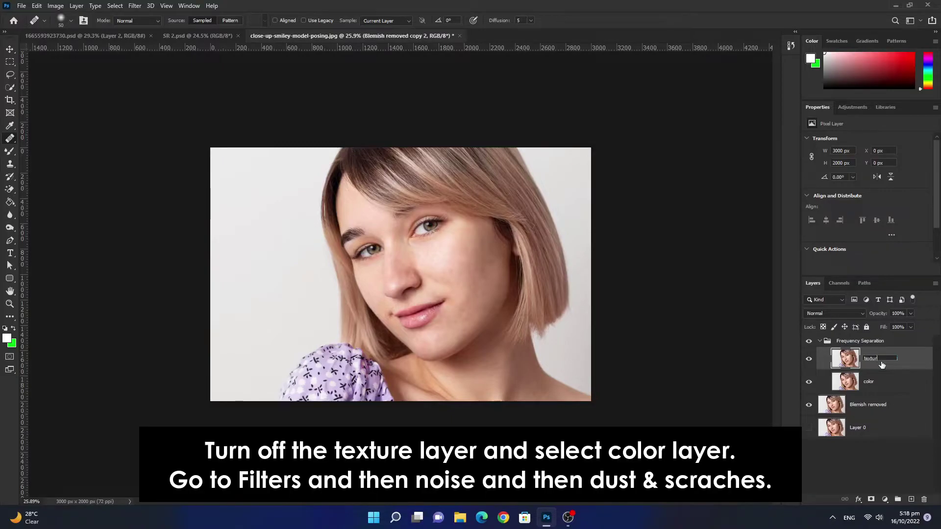
key(Return)
click(809, 359)
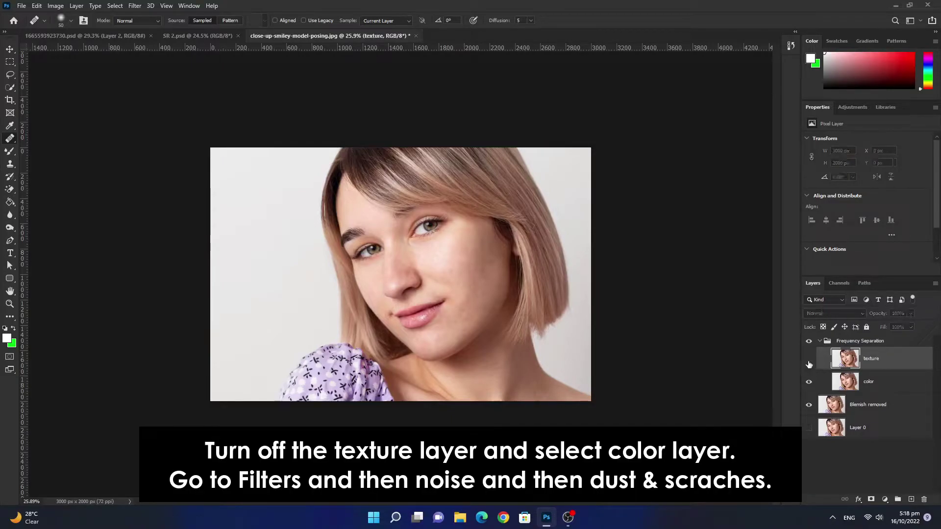
click(867, 386)
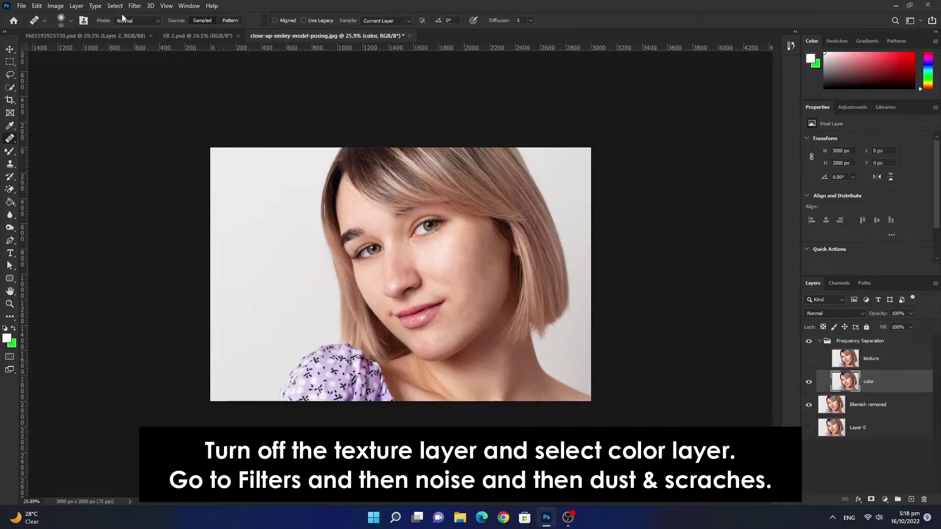
scroll(500, 263, up, 4)
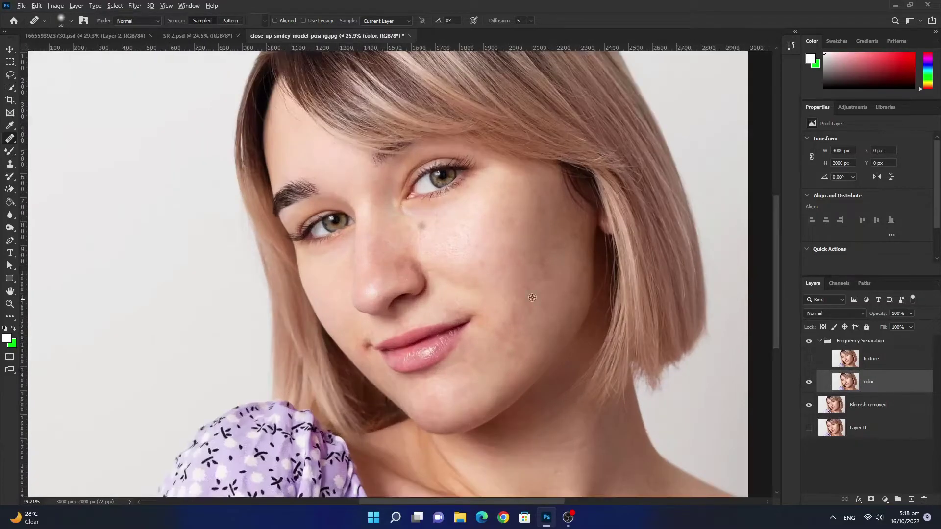
scroll(500, 264, down, 1)
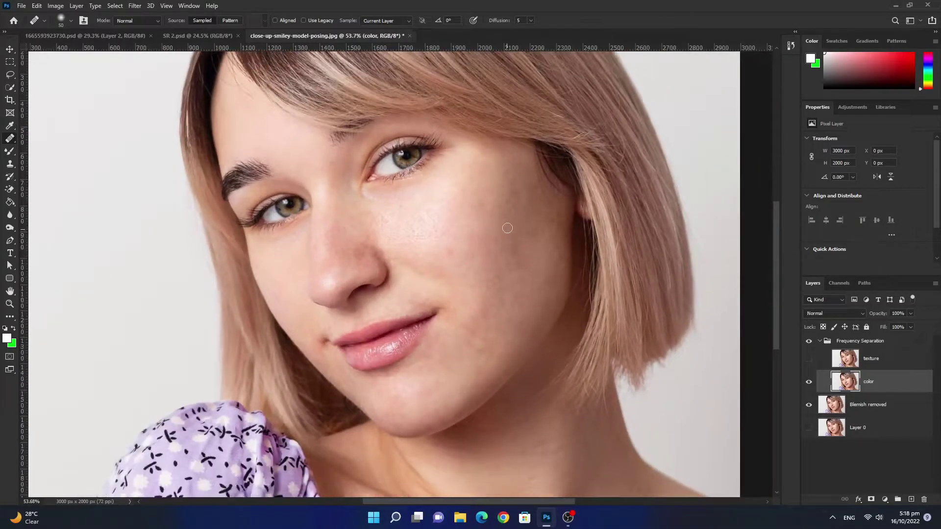
click(134, 5)
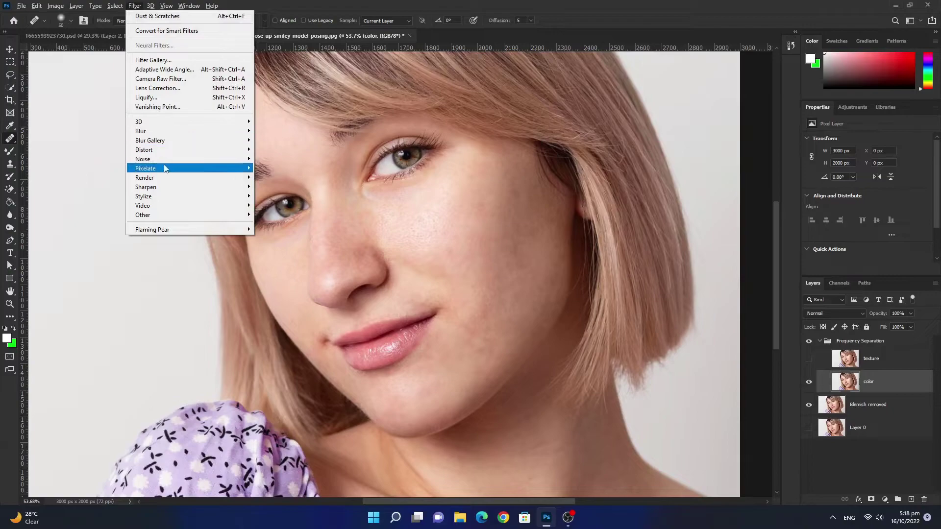
mouse_move(143, 158)
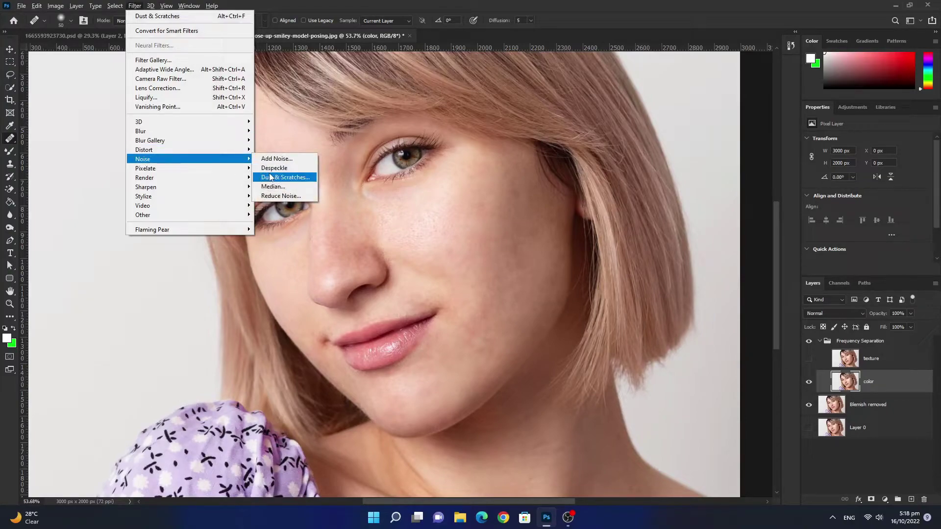
Apply Dust & Scratches to the color layer at a 7-pixel radius.
click(271, 178)
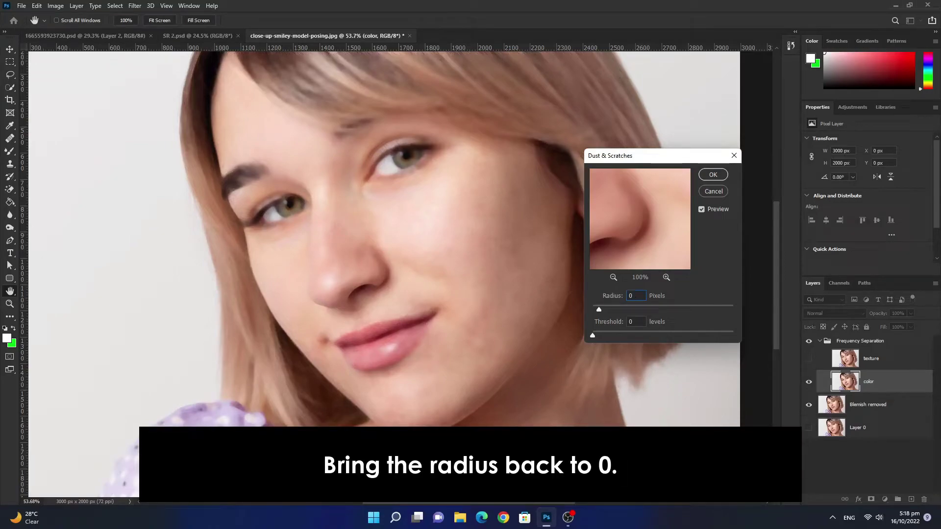
click(600, 310)
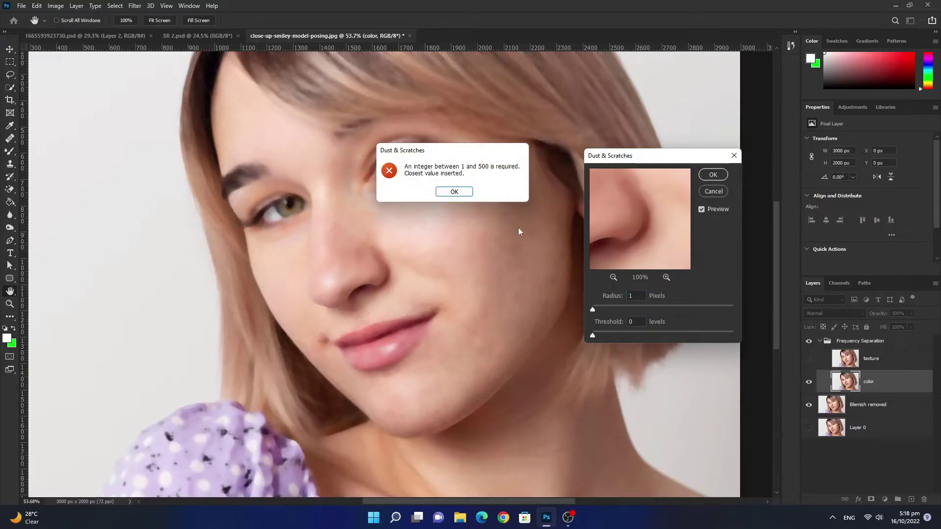
click(463, 192)
click(630, 306)
drag(612, 307, 585, 307)
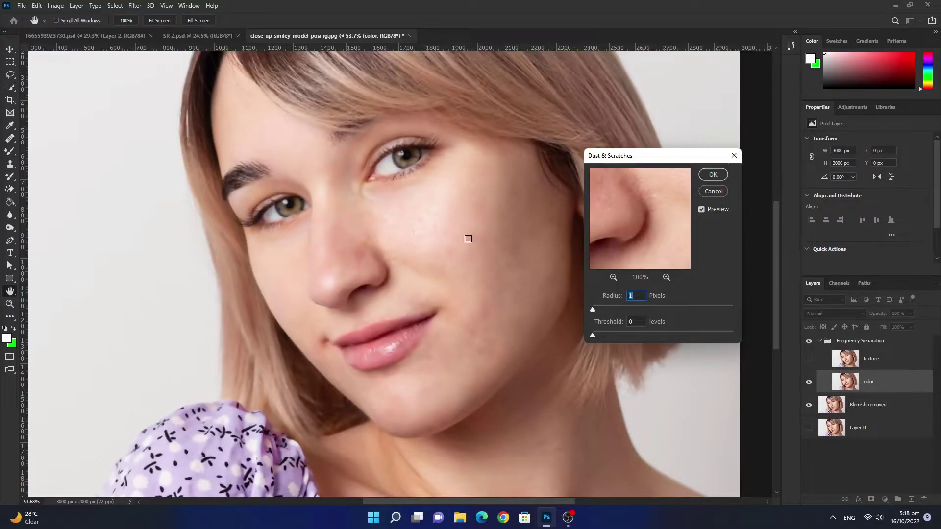
click(427, 228)
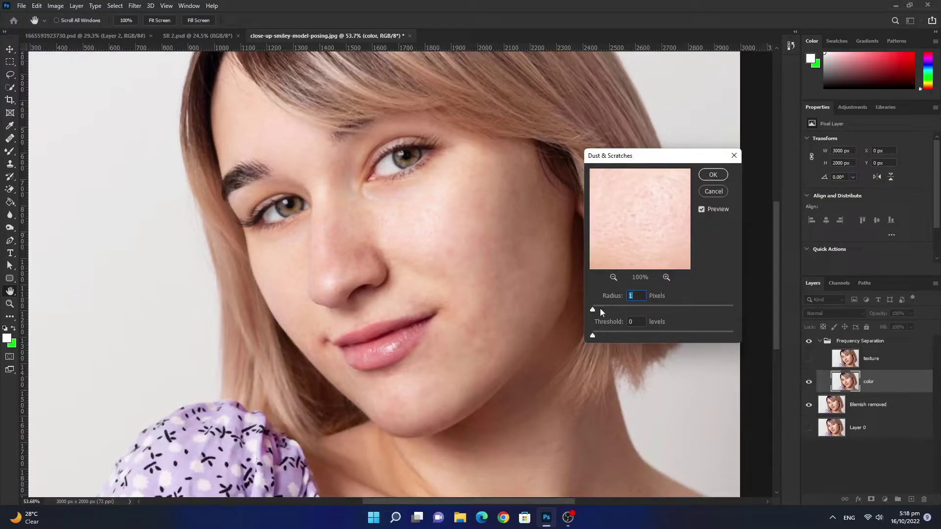
drag(594, 312, 595, 312)
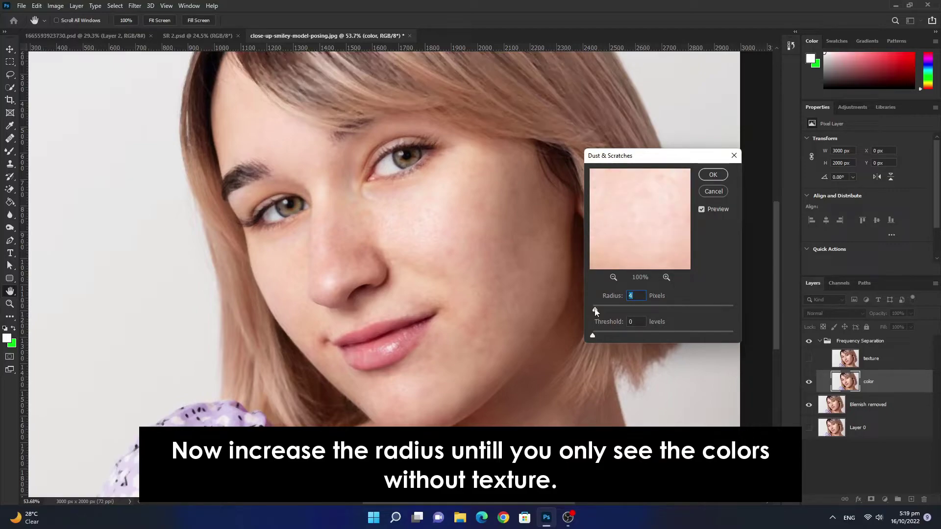
drag(595, 312, 597, 312)
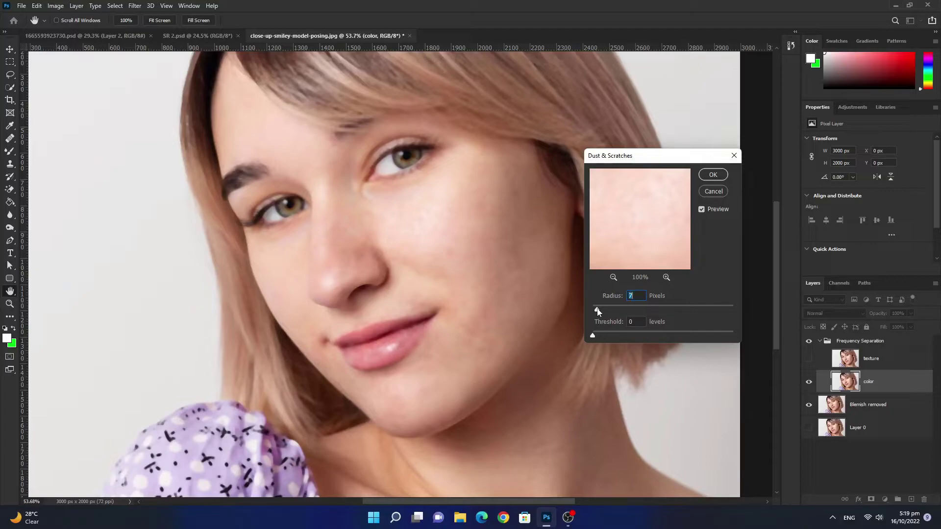
click(712, 176)
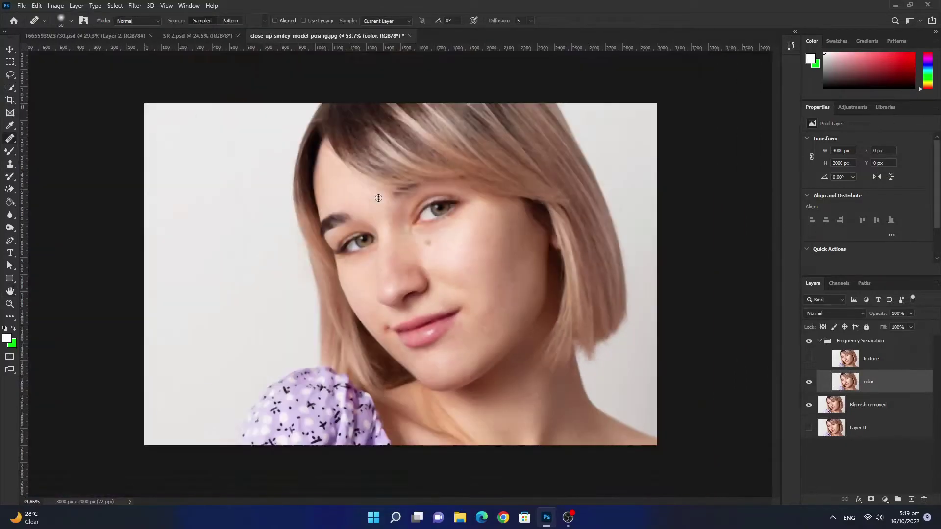
Show the texture layer and Apply Image from color with Subtract, Scale 2, Offset 128.
scroll(555, 339, down, 5)
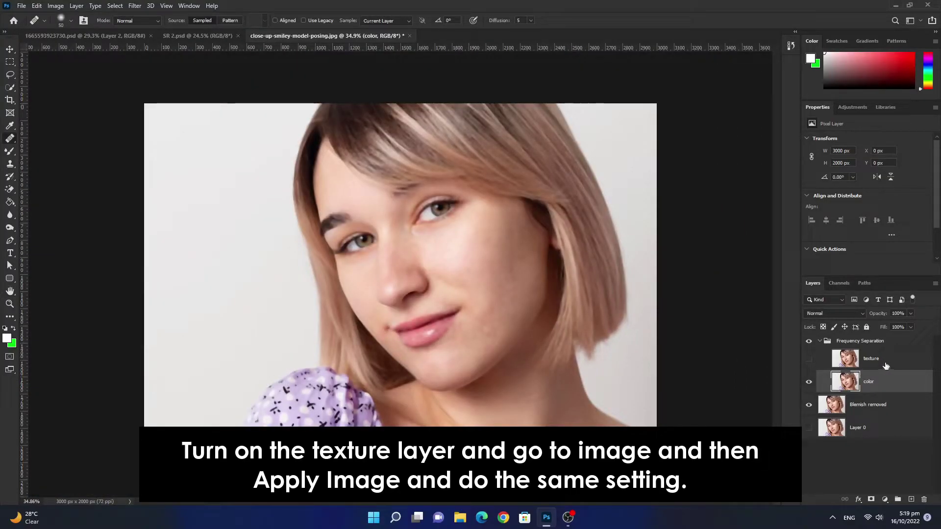
click(882, 363)
click(809, 358)
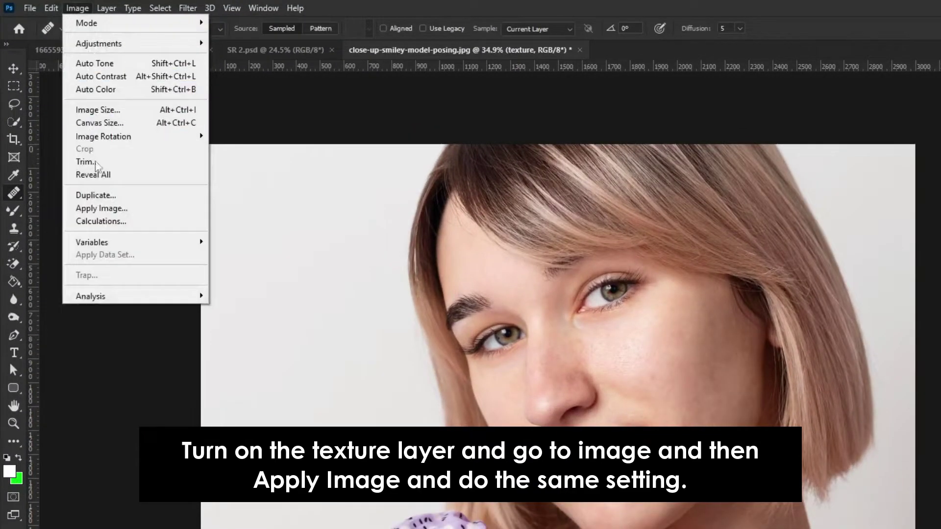
click(102, 209)
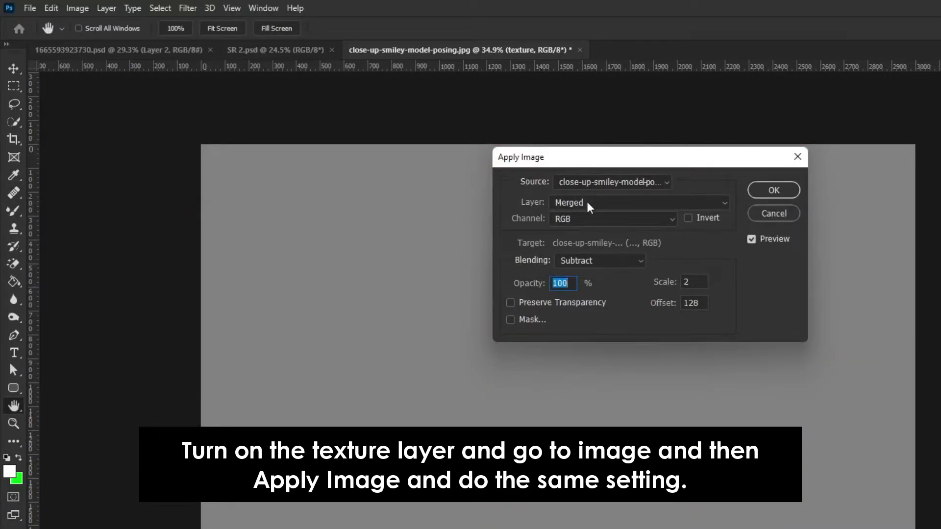
click(588, 204)
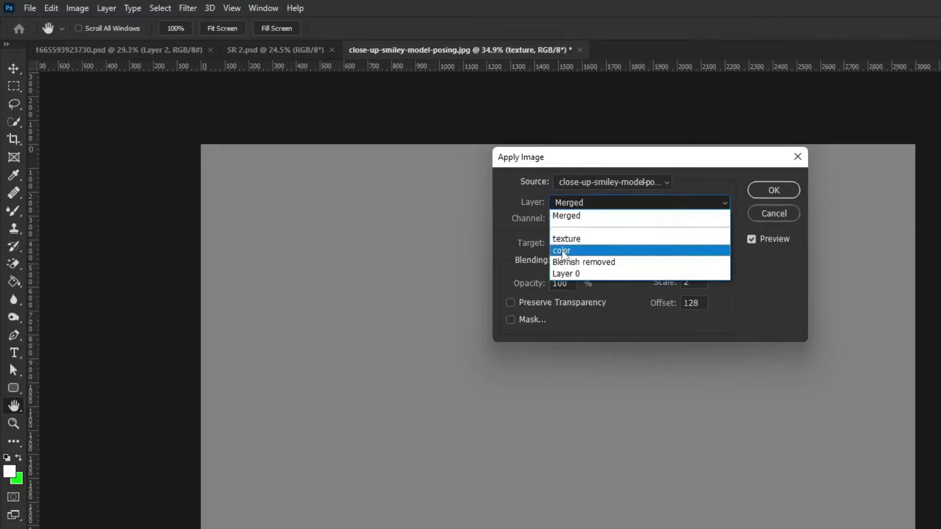
click(564, 251)
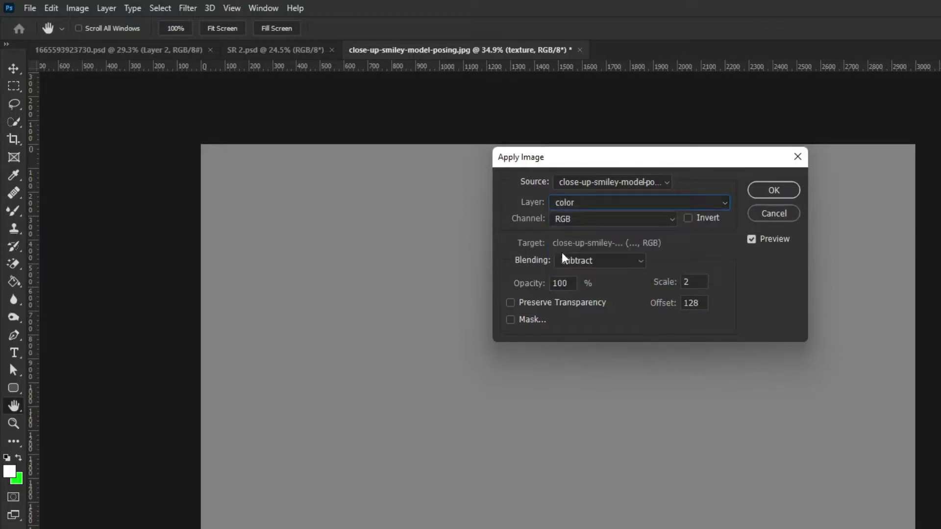
click(614, 264)
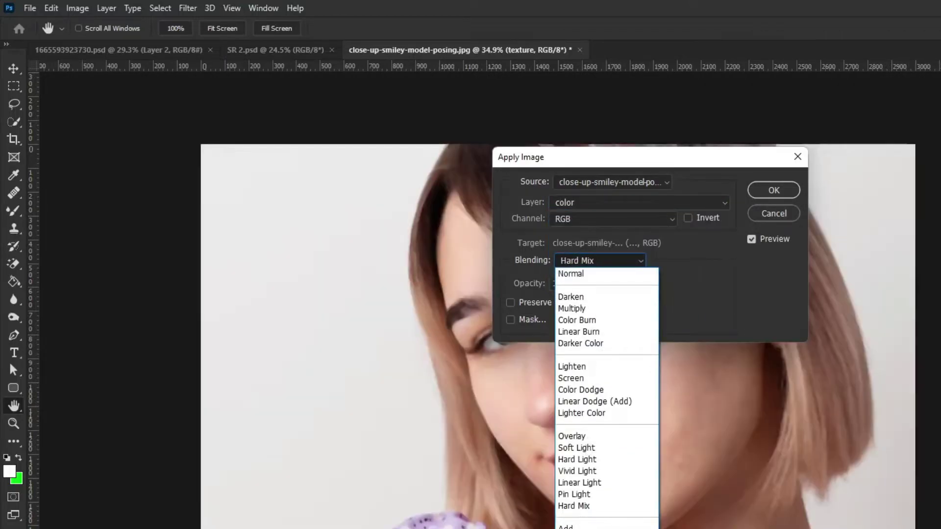
key(Escape)
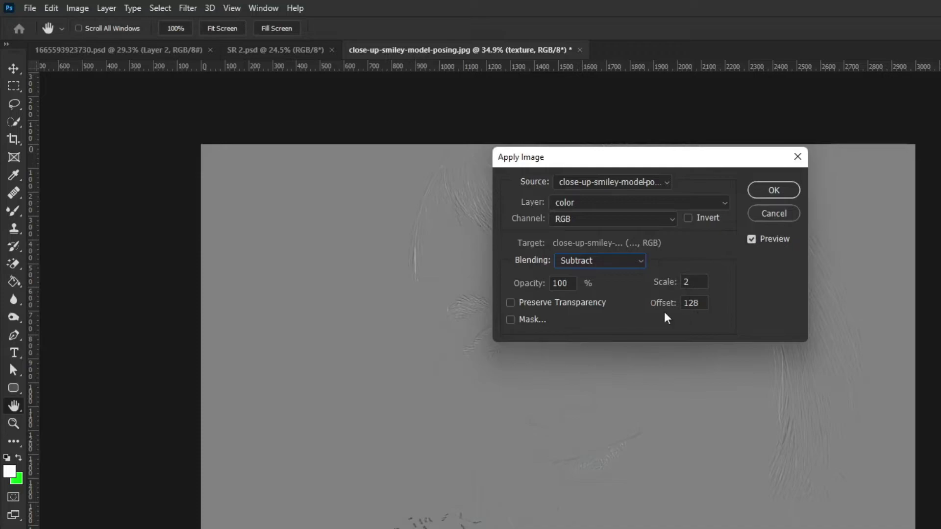
key(j)
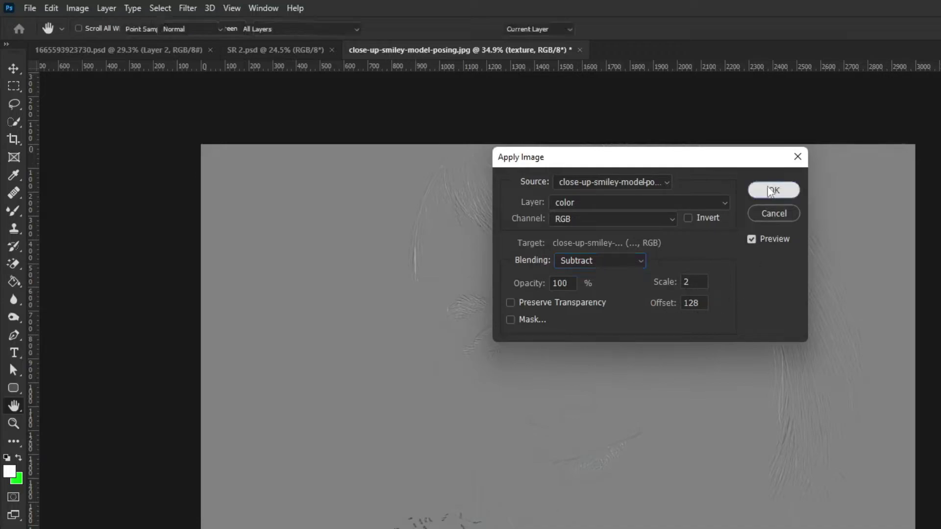
click(768, 191)
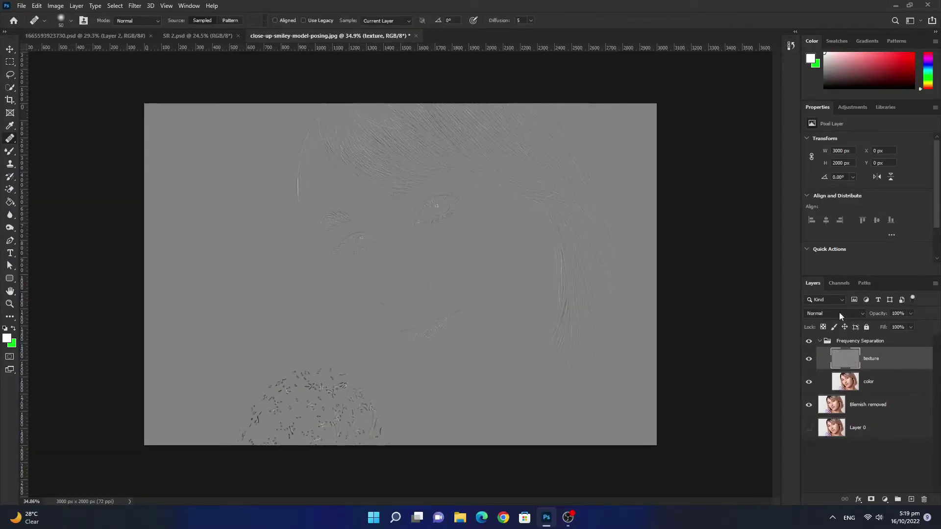
Set texture to Linear Light, compare with the group hidden, then reselect the color layer.
click(839, 314)
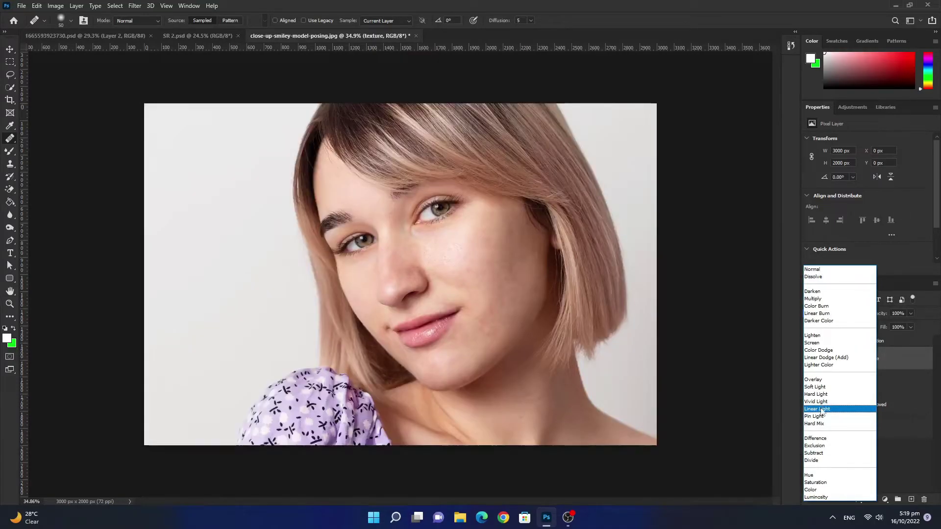
click(823, 410)
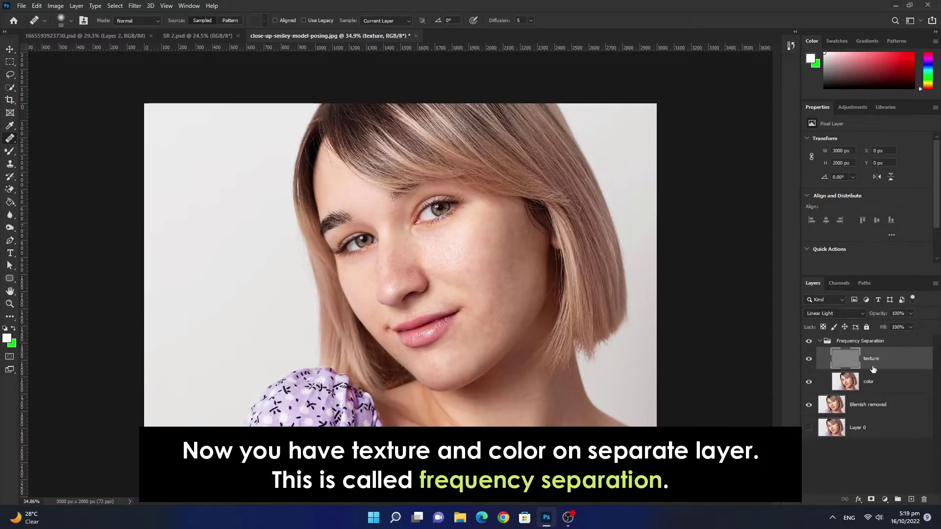
click(820, 342)
click(855, 342)
click(810, 342)
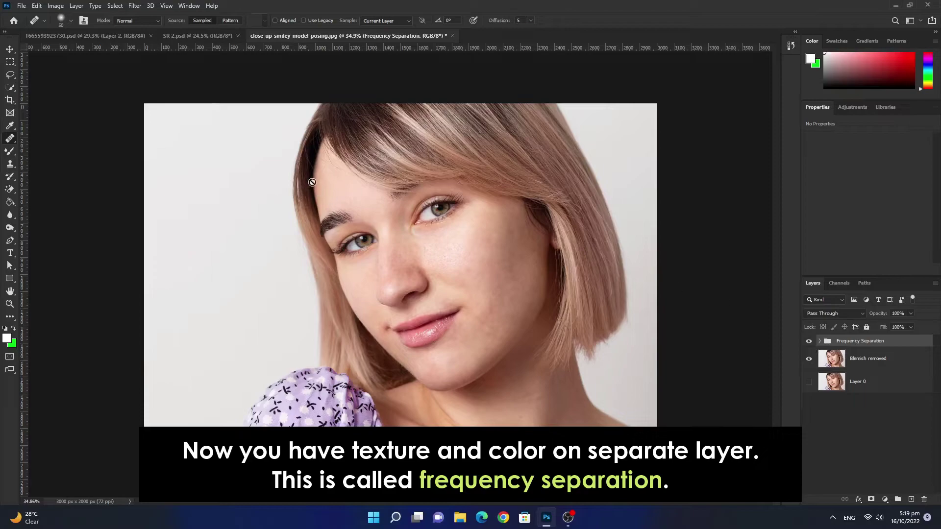
key(ctrl+minus)
key(ctrl+0)
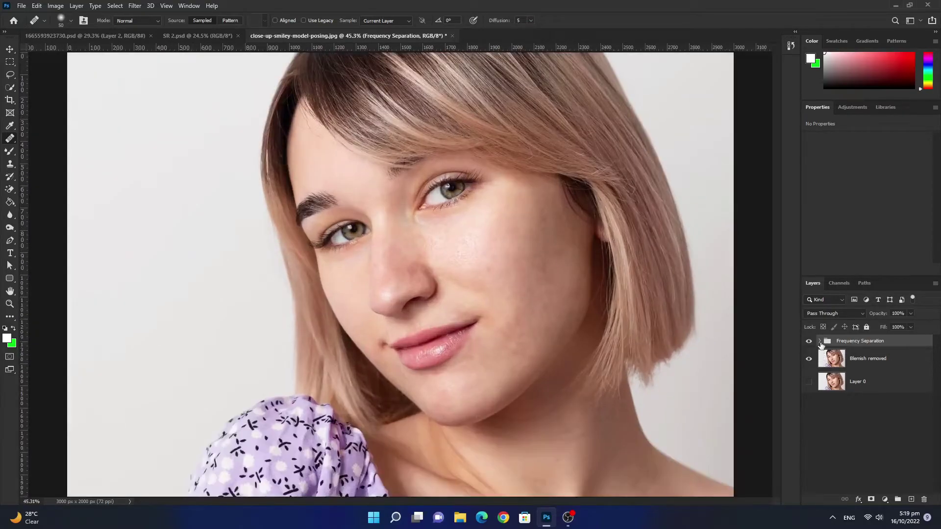
click(820, 342)
click(894, 387)
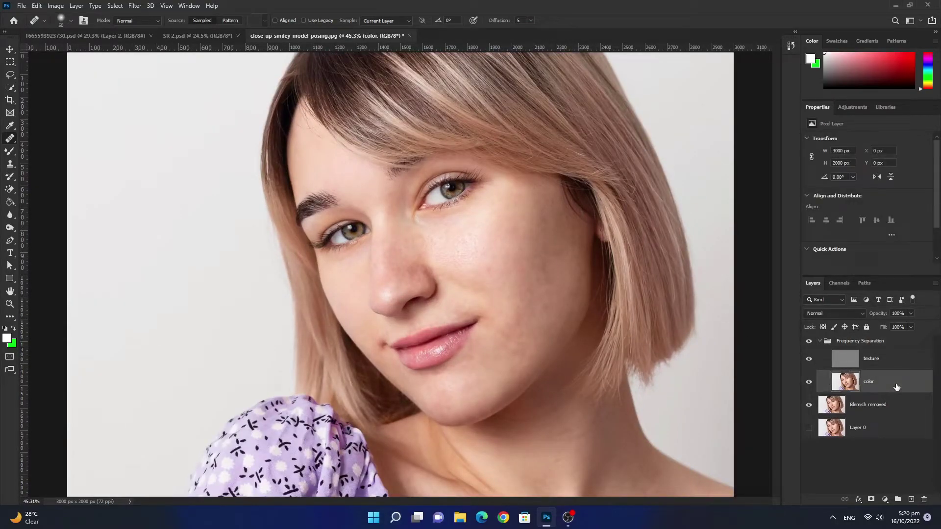
Duplicate the color layer as 'Brush Mixer' and bring up the brush tools list.
key(ctrl+j)
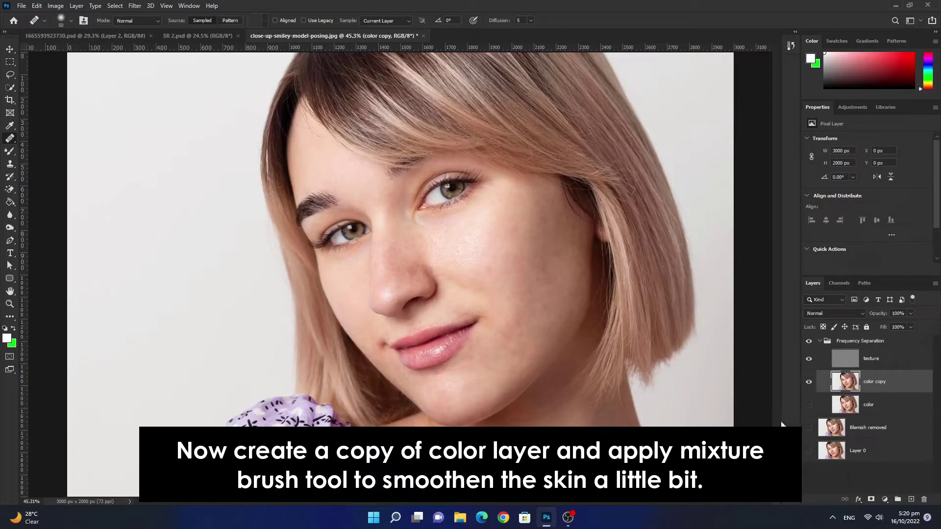
double_click(873, 382)
text(Brush Mixer)
key(Return)
click(19, 285)
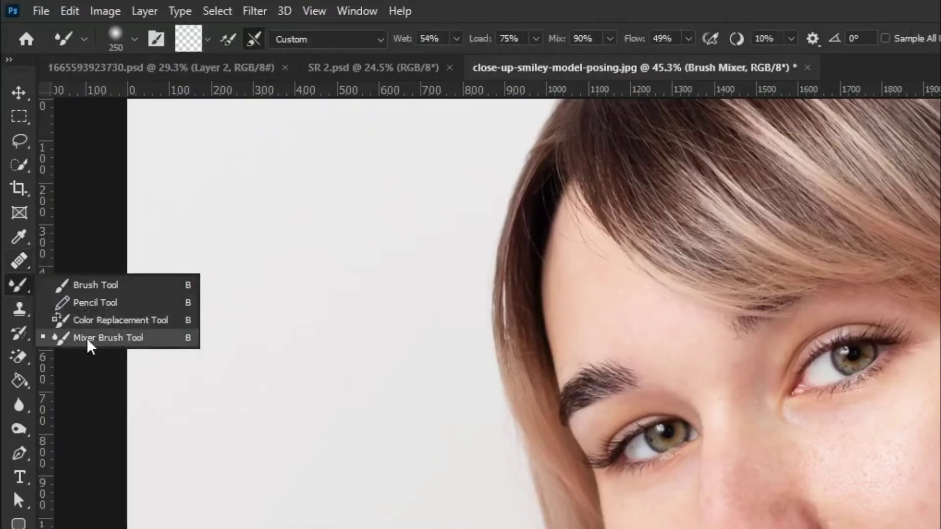
Select the Mixer Brush and set Wet to 40% and Flow to 40%.
click(88, 338)
click(134, 39)
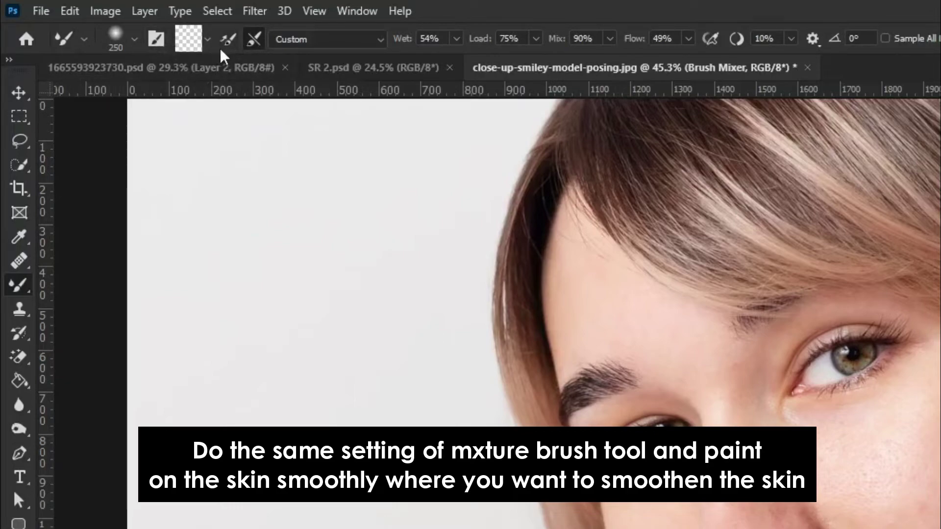
click(431, 39)
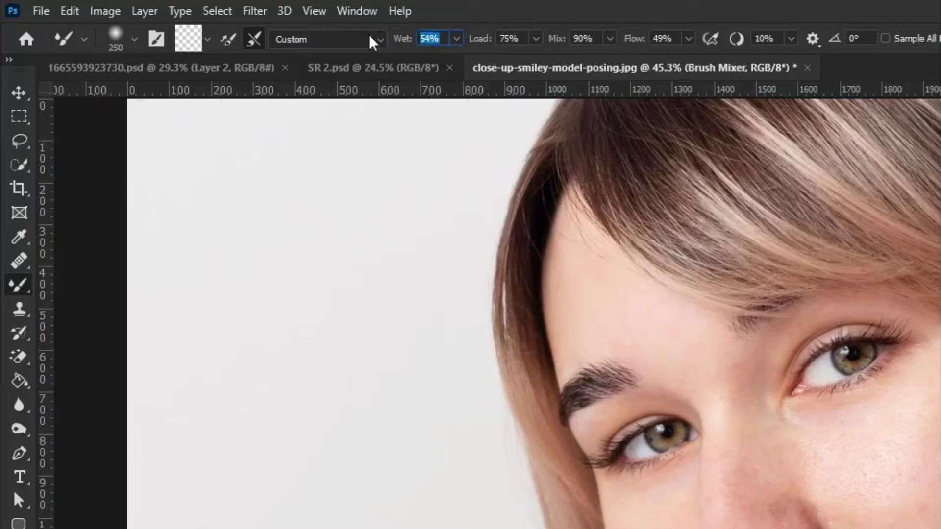
text(40)
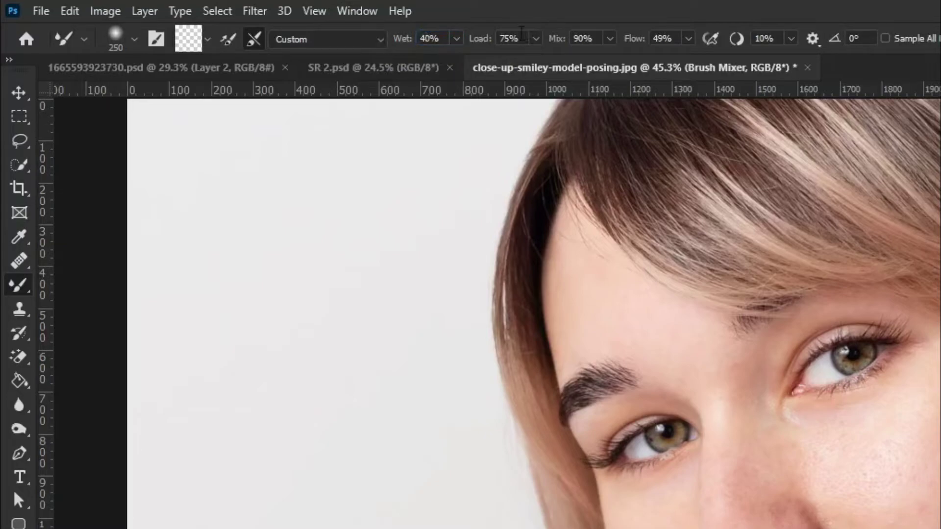
drag(676, 36, 620, 48)
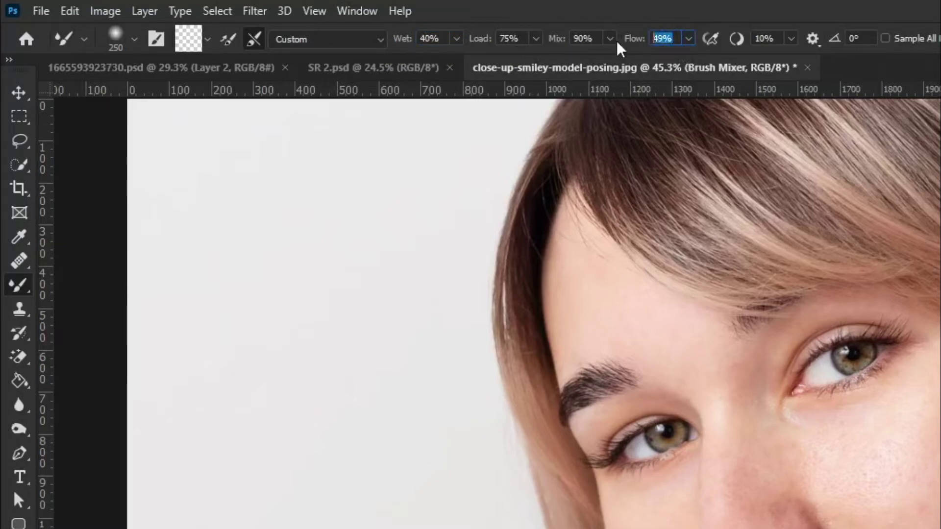
text(40)
key(Return)
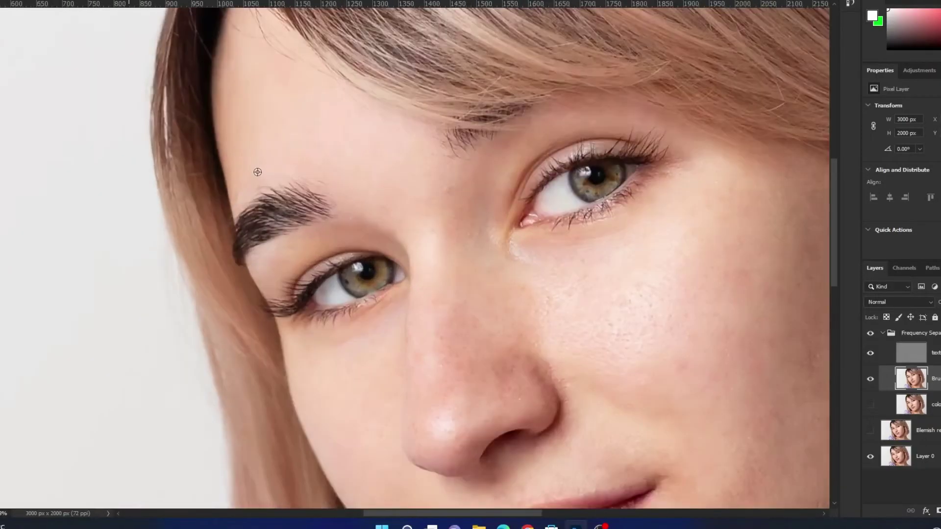
Pan and zoom around the face to inspect the blemished cheek, lip corner and chin skin.
scroll(257, 172, up, 2)
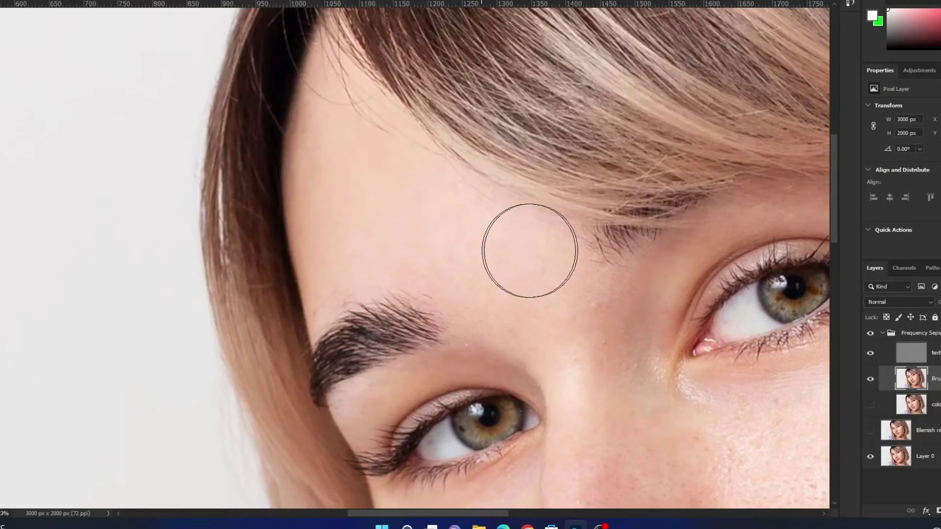
scroll(490, 254, down, 1)
scroll(551, 273, down, 1)
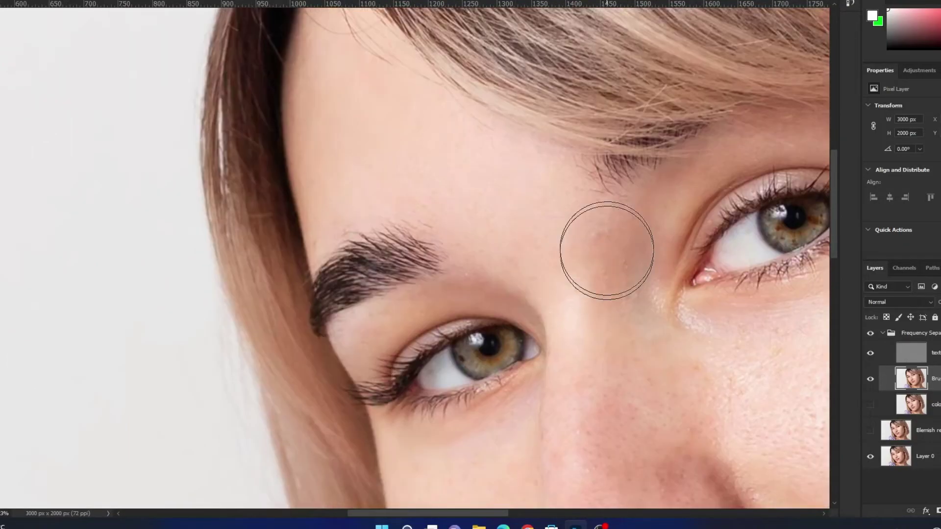
scroll(615, 251, down, 1)
scroll(619, 343, down, 1)
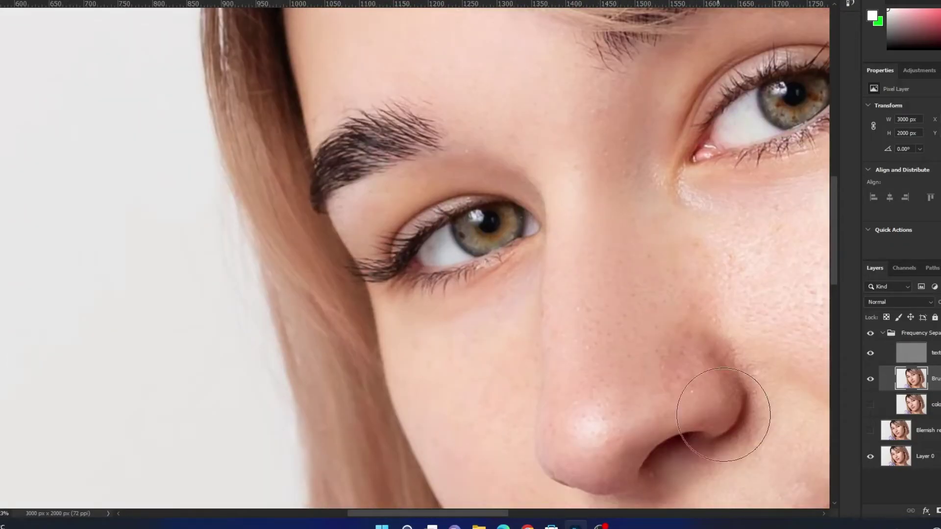
scroll(598, 211, down, 2)
scroll(598, 211, left, 1)
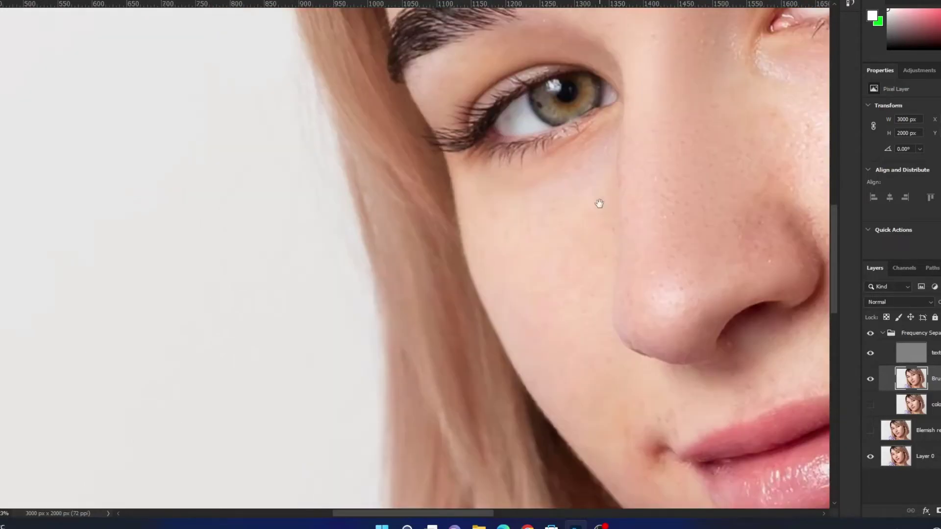
drag(599, 204, 604, 194)
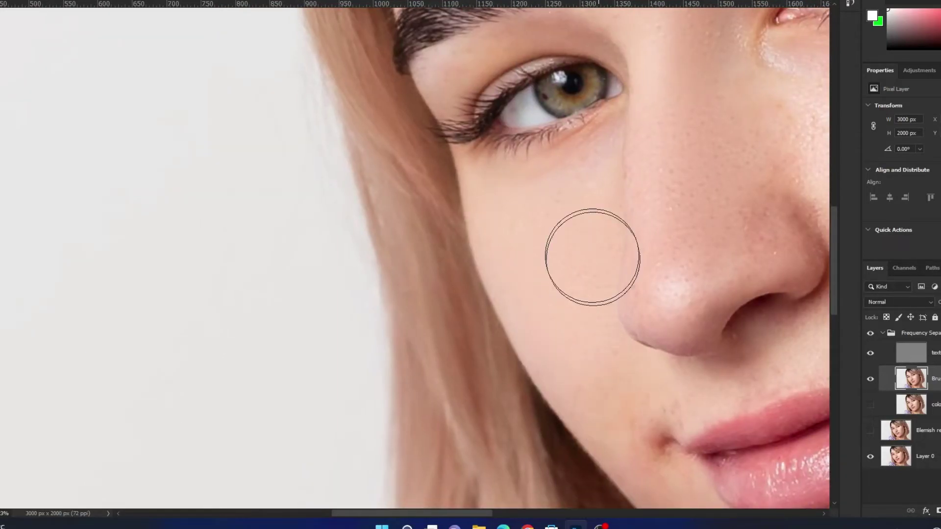
scroll(592, 257, down, 3)
scroll(592, 257, right, 4)
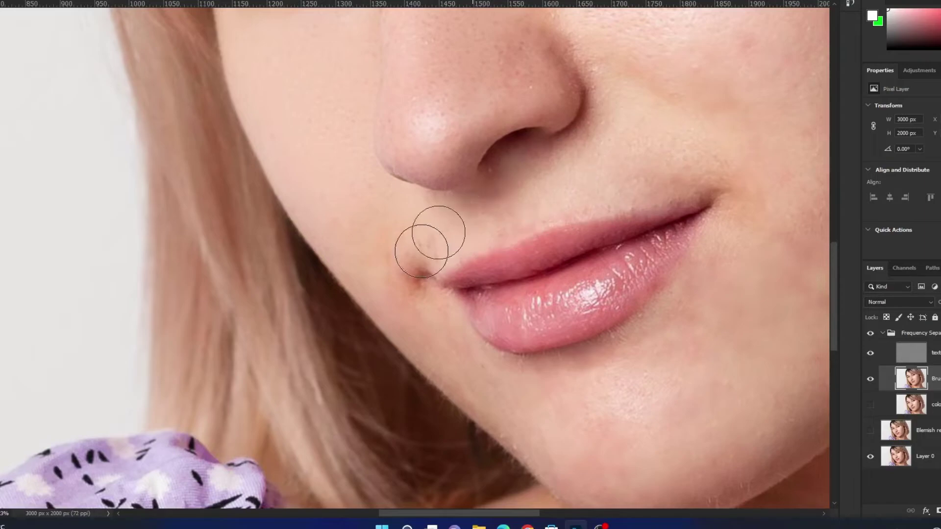
scroll(588, 367, down, 1)
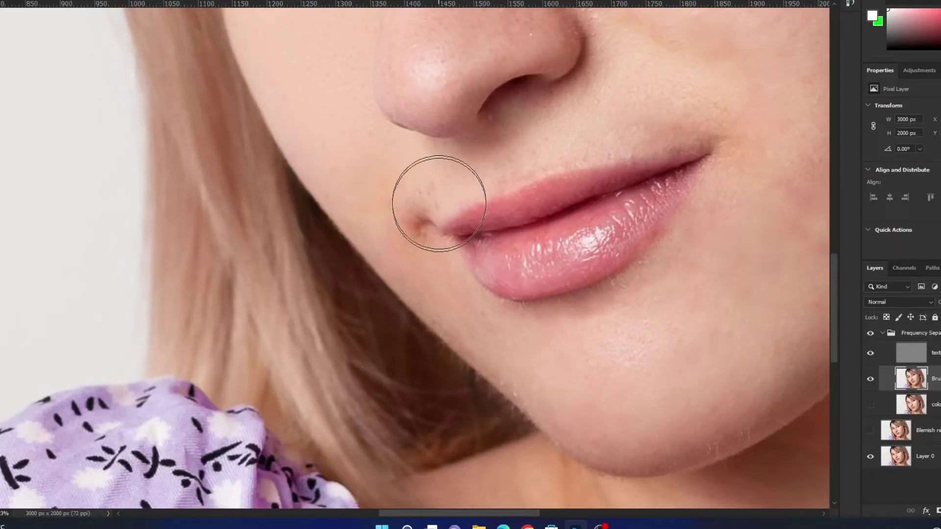
scroll(500, 91, up, 1)
scroll(490, 130, up, 1)
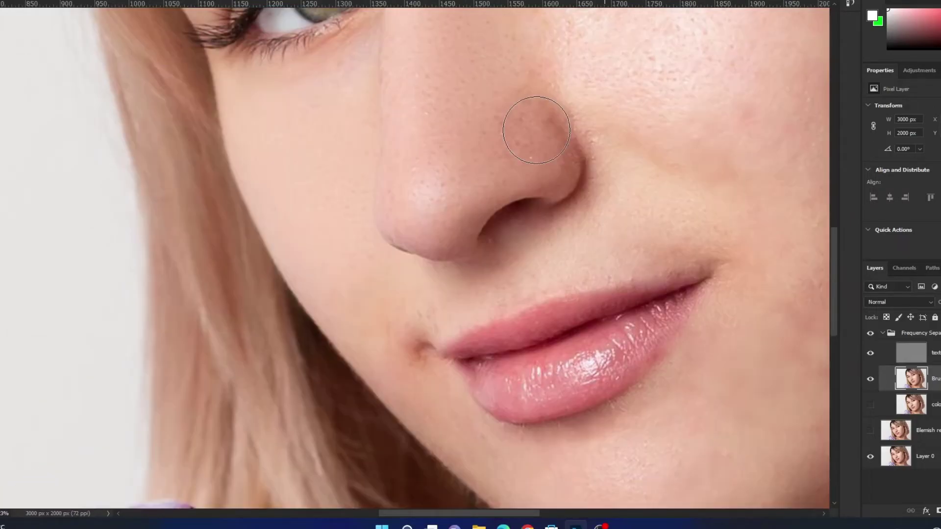
scroll(725, 248, down, 1)
scroll(613, 304, down, 3)
scroll(612, 304, right, 2)
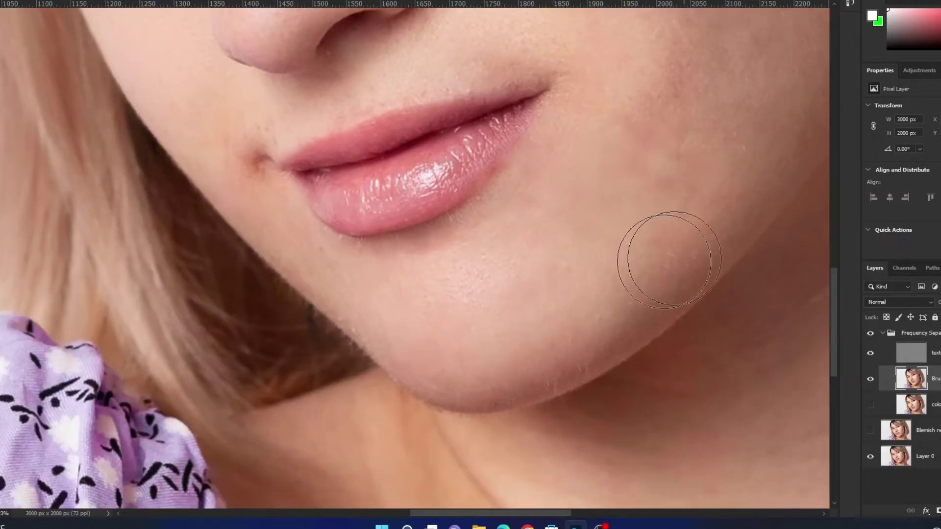
scroll(569, 246, up, 1)
scroll(568, 245, right, 2)
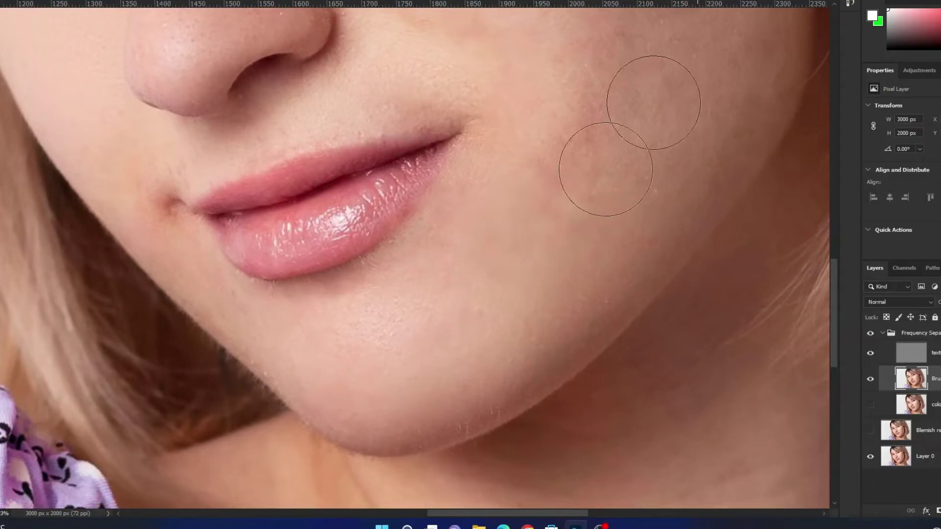
scroll(725, 199, up, 1)
scroll(748, 202, down, 2)
scroll(568, 282, down, 1)
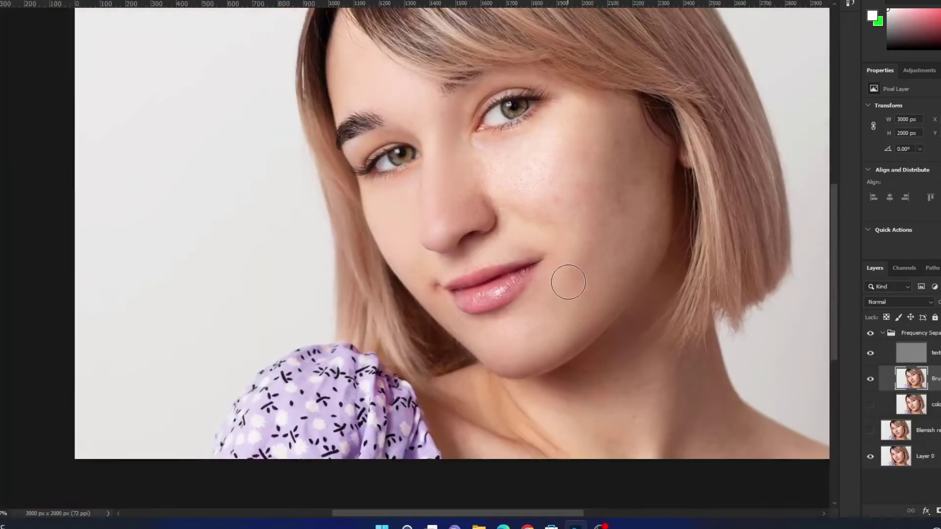
With a larger Mixer Brush, smooth the cheek and upper cheek down to the jawline.
key(bracketright)
scroll(573, 294, up, 1)
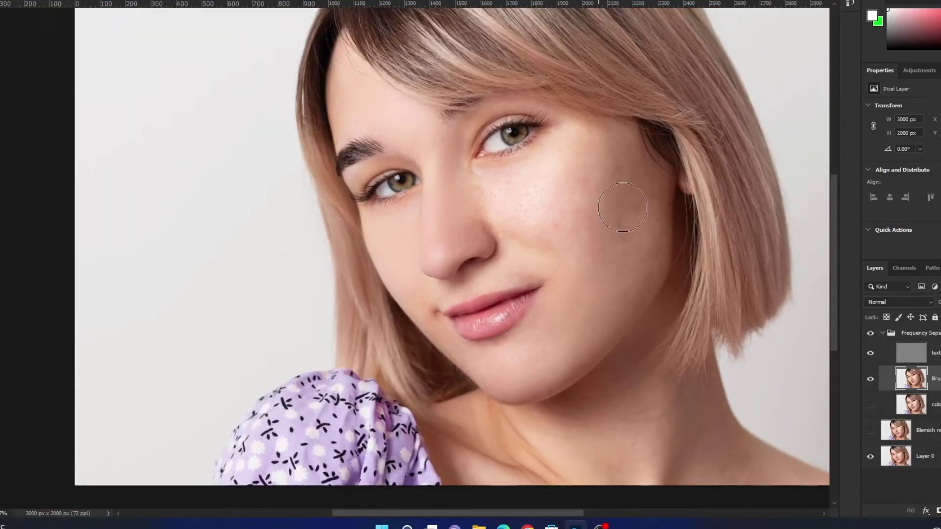
mouse_move(490, 206)
mouse_down()
mouse_move(583, 196)
mouse_move(616, 250)
mouse_up()
drag(544, 168, 539, 178)
mouse_move(598, 340)
mouse_down()
mouse_move(583, 246)
mouse_move(553, 198)
mouse_up()
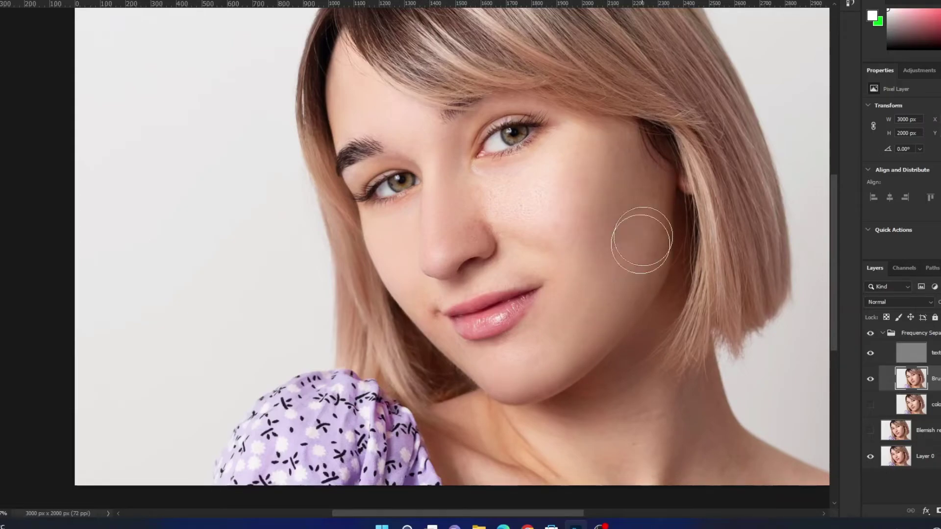
key(bracketleft)
key(bracketleft)
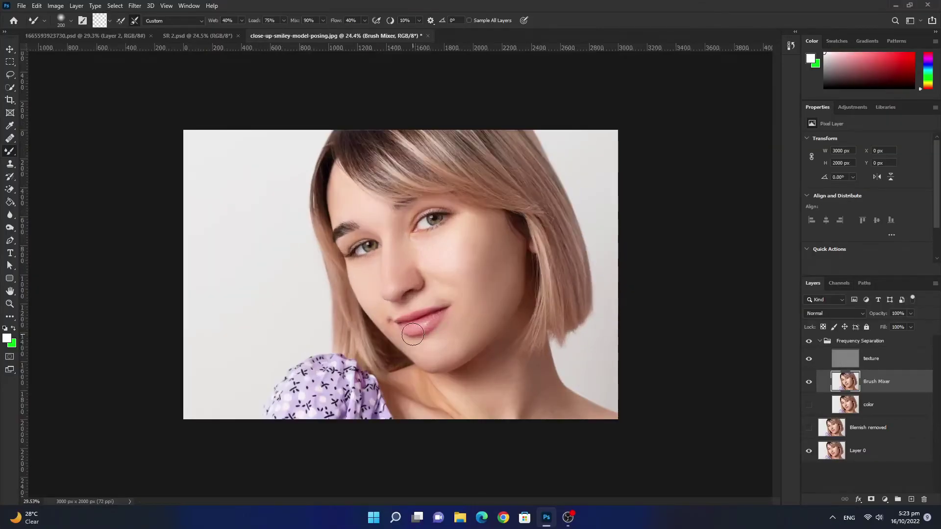
Set the Brush Mixer layer to 95% opacity, then hide it to compare before and after.
scroll(412, 334, up, 3)
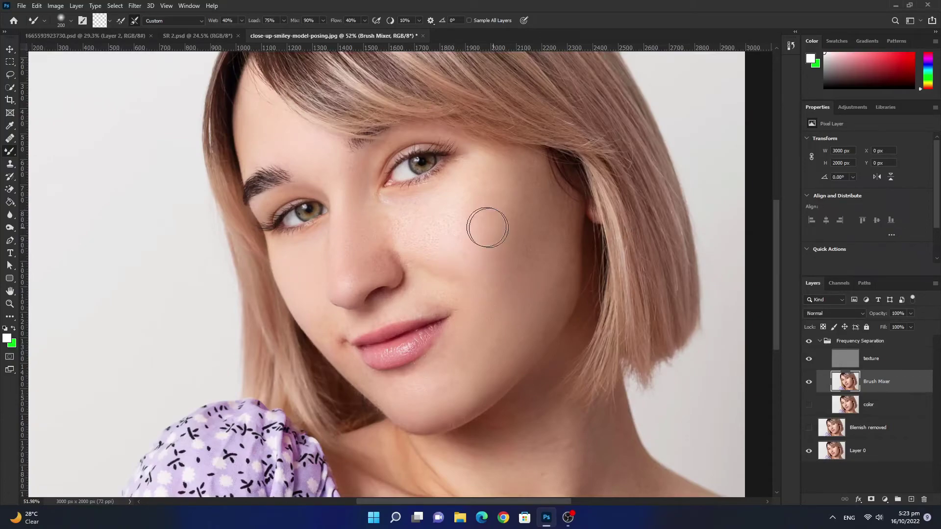
scroll(589, 343, down, 2)
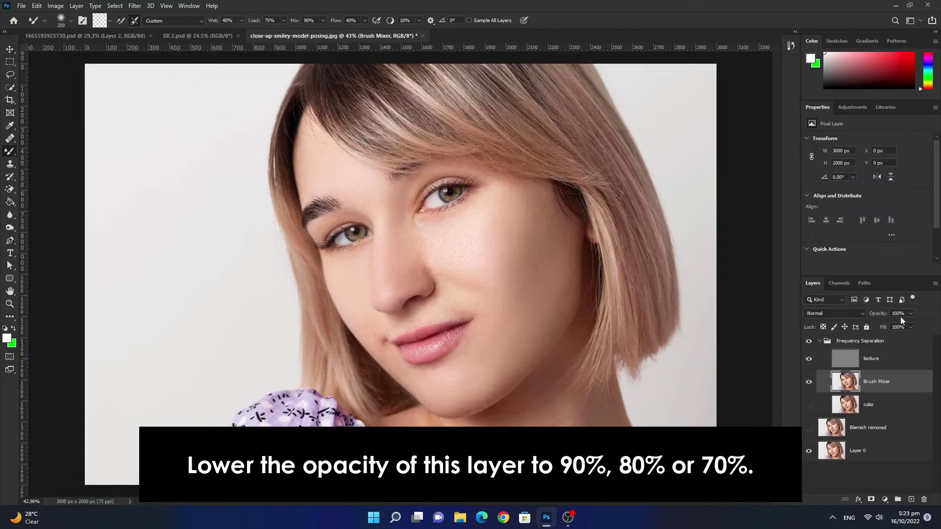
click(910, 313)
click(880, 317)
text(95)
key(Return)
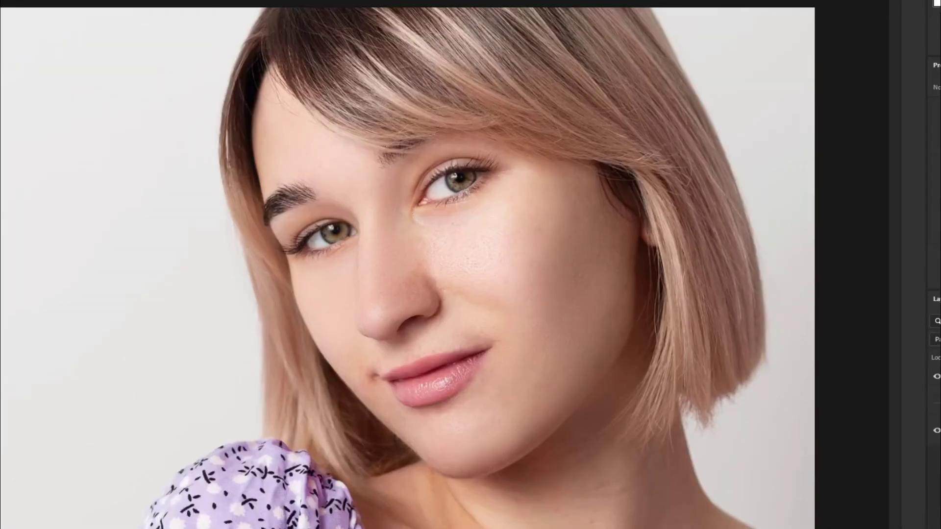
click(936, 376)
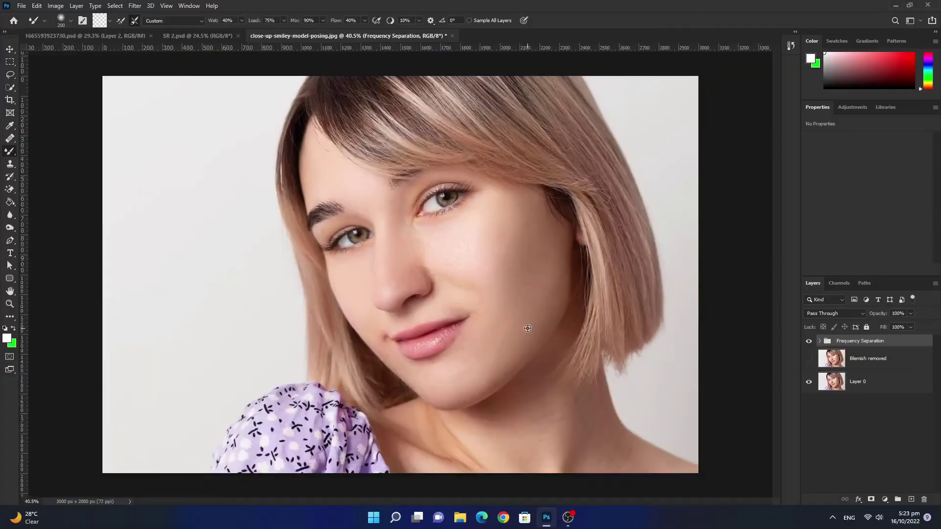
key(ctrl+minus)
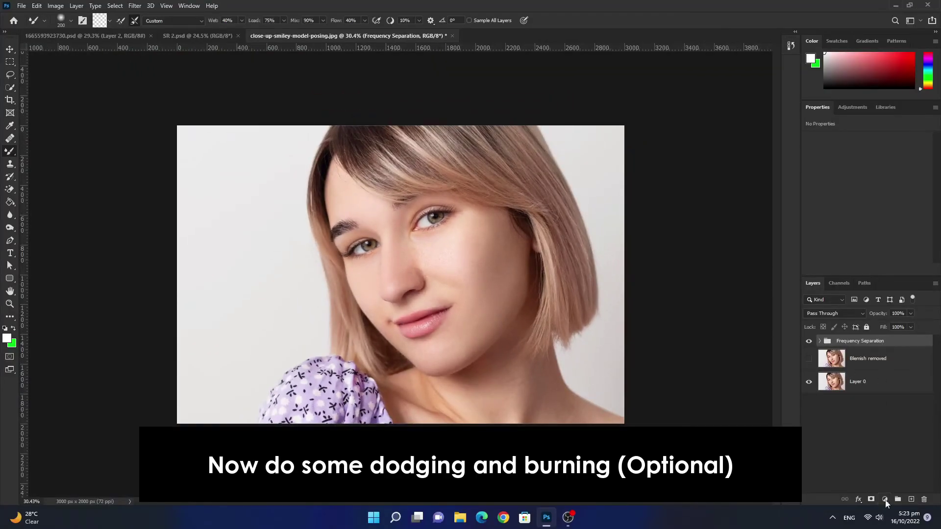
Add a Curves adjustment layer with the curve bent steeply up for strong brightening.
click(885, 499)
click(877, 386)
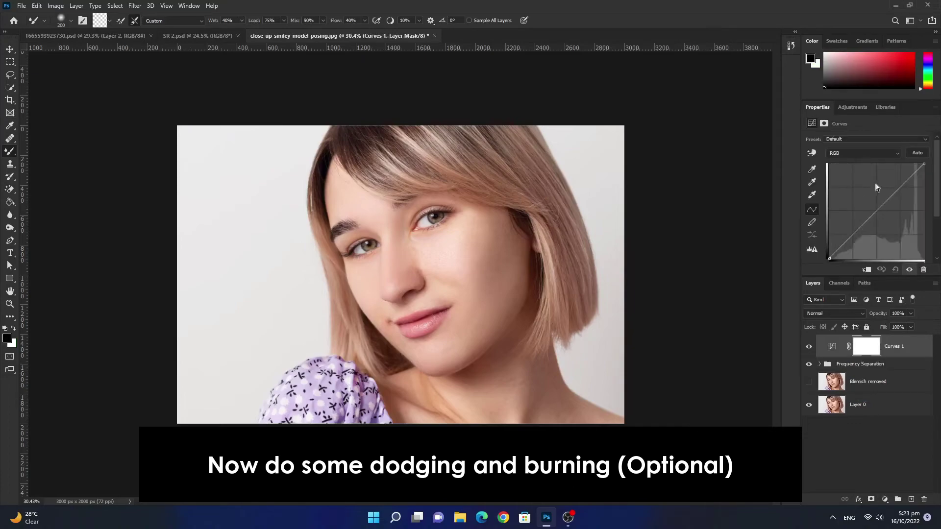
drag(862, 225, 870, 172)
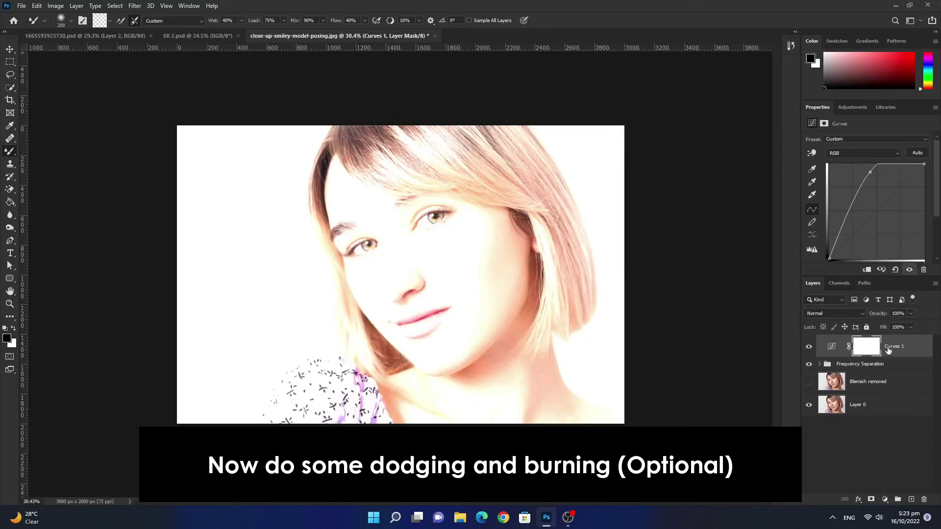
Rename the Curves layer to 'Dogde' and invert its mask to black.
double_click(888, 347)
text(Dogde)
key(Return)
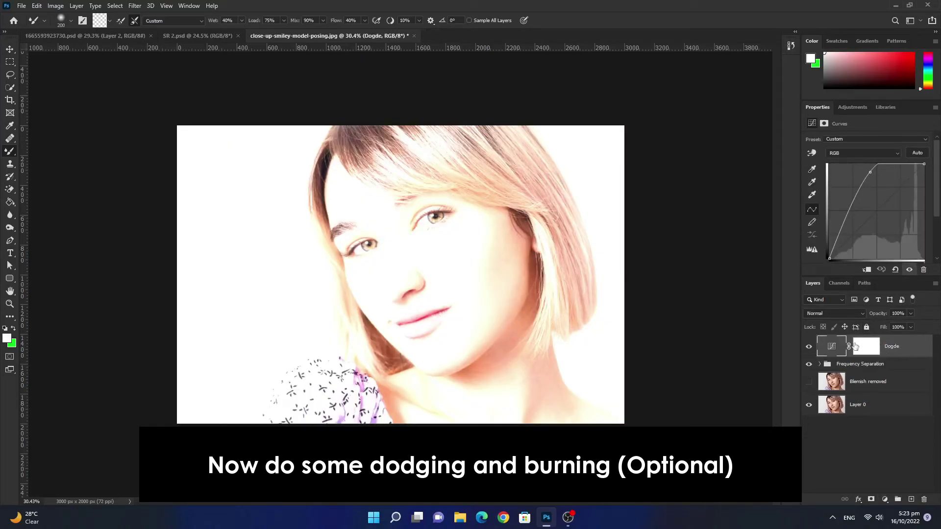
click(867, 346)
key(d)
key(ctrl+i)
Paint white at 23% brush opacity on the Dogde mask to brighten the cheek under the right eye.
right_click(14, 156)
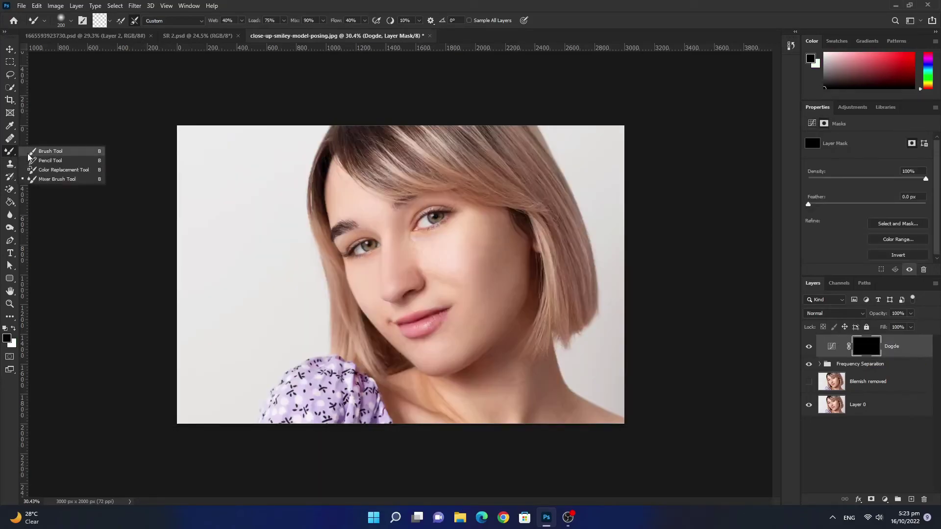
click(49, 151)
click(225, 21)
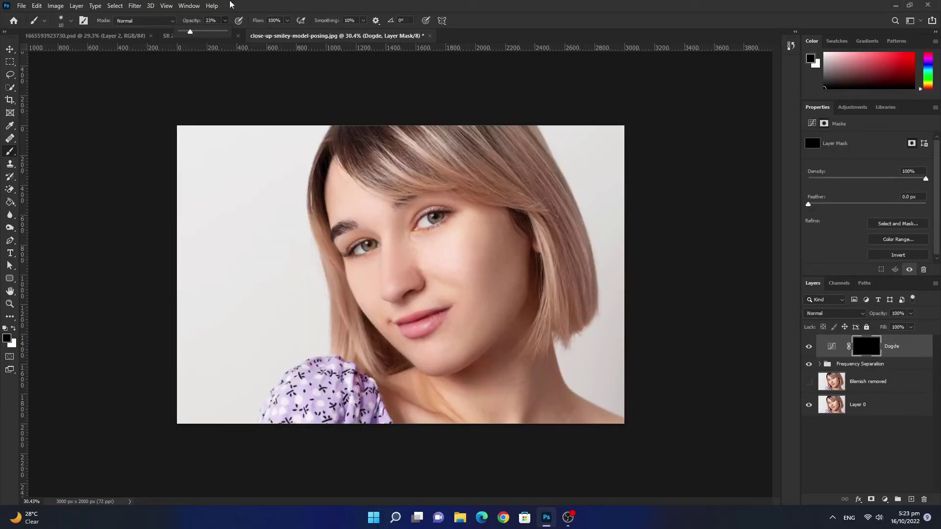
scroll(402, 275, up, 3)
key(bracketright)
key(bracketright)
key(bracketright)
key(bracketright)
key(bracketright)
key(bracketright)
key(x)
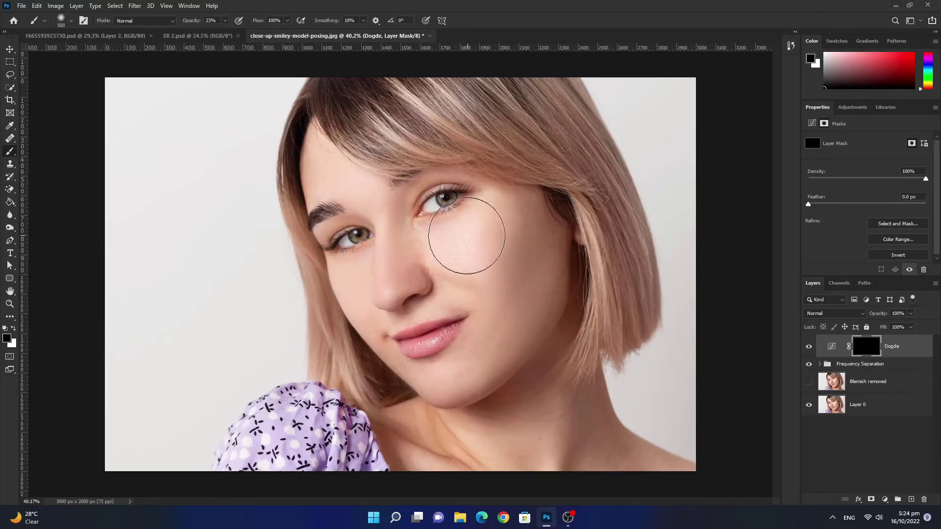
drag(471, 233, 472, 231)
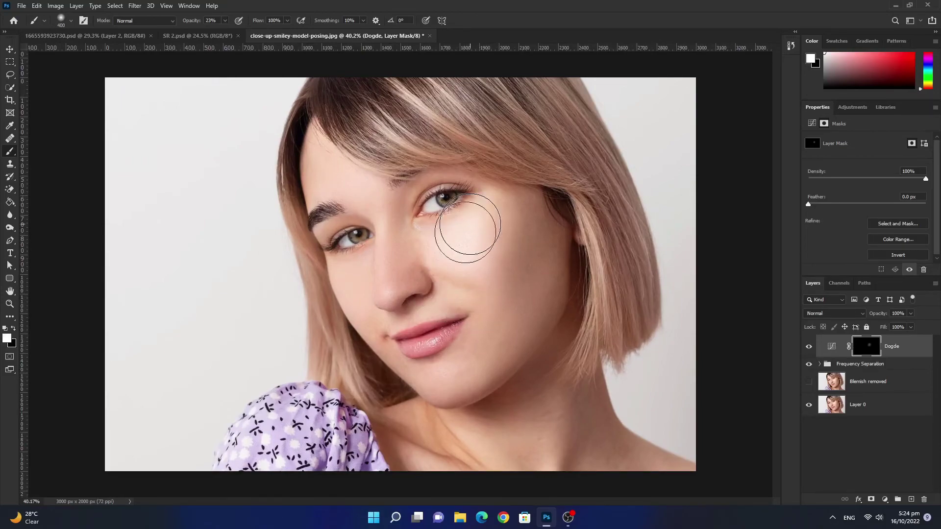
With a smaller brush, brighten the bridge of the nose on the Dogde mask.
key(bracketleft)
key(bracketleft)
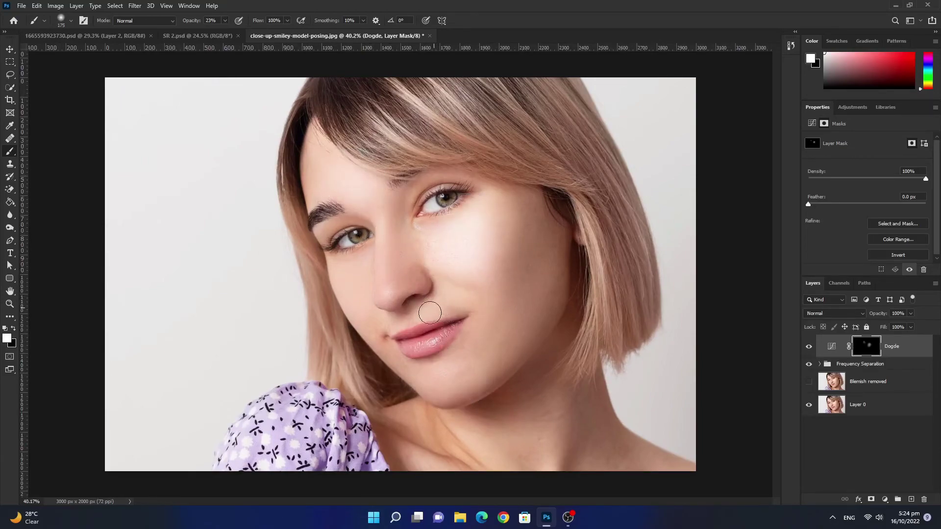
key(bracketleft)
key(bracketleft)
key(bracketleft)
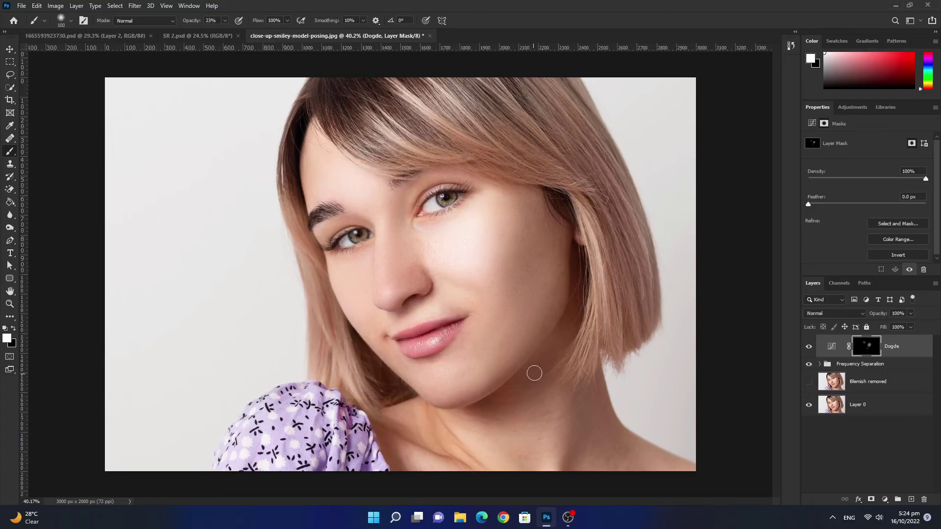
key(bracketleft)
drag(363, 193, 375, 262)
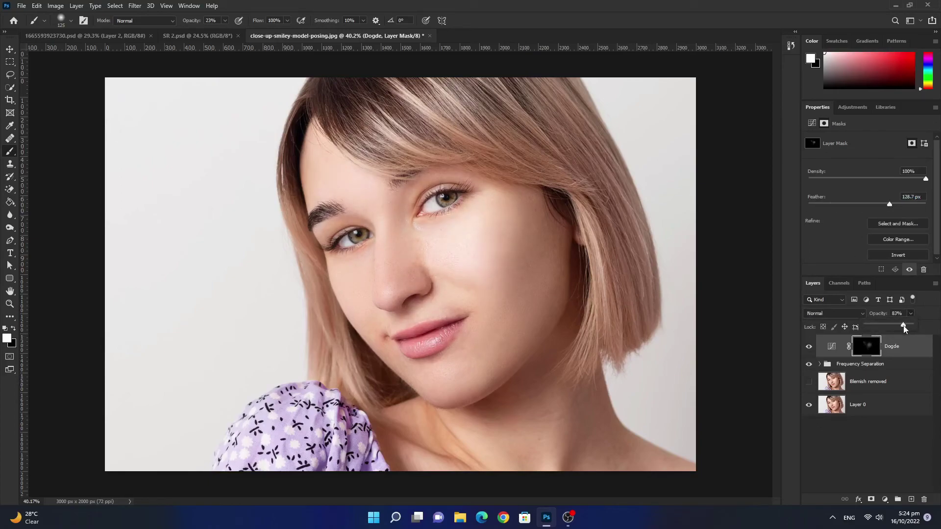
Zoom out and select the Dogde Curves layer to tone its opacity down to 79%.
scroll(411, 271, down, 3)
key(v)
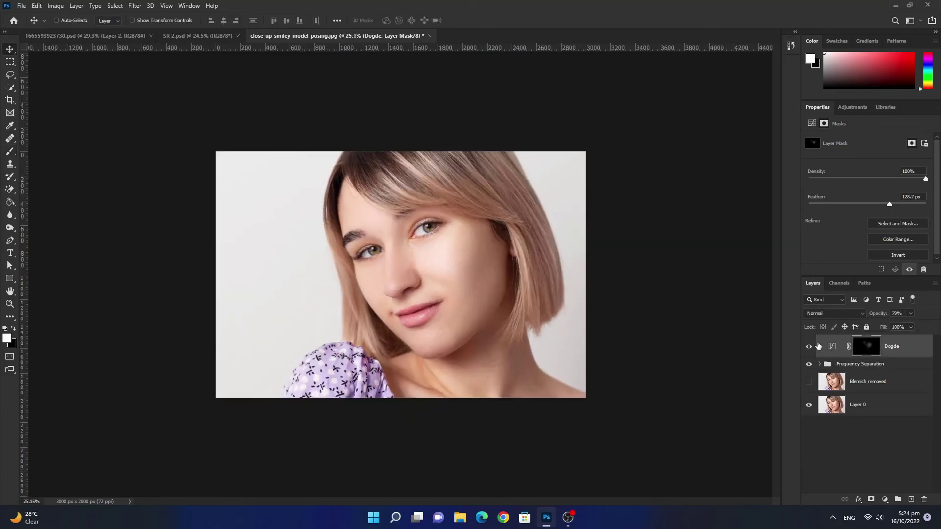
click(832, 346)
scroll(555, 283, down, 3)
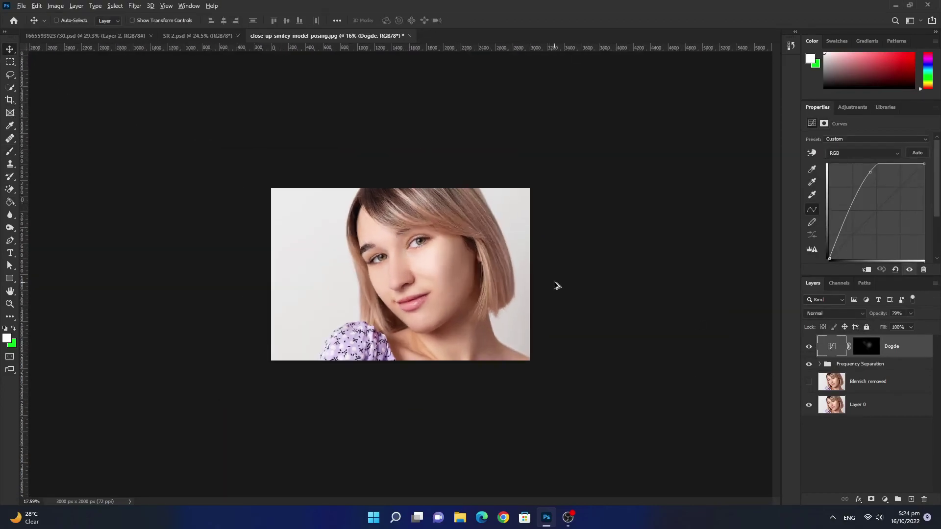
scroll(622, 308, up, 5)
scroll(621, 307, up, 4)
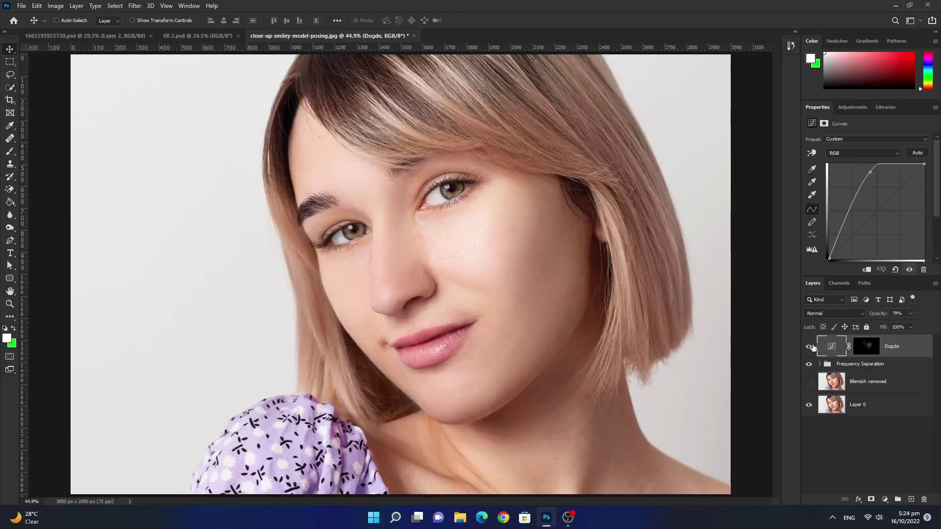